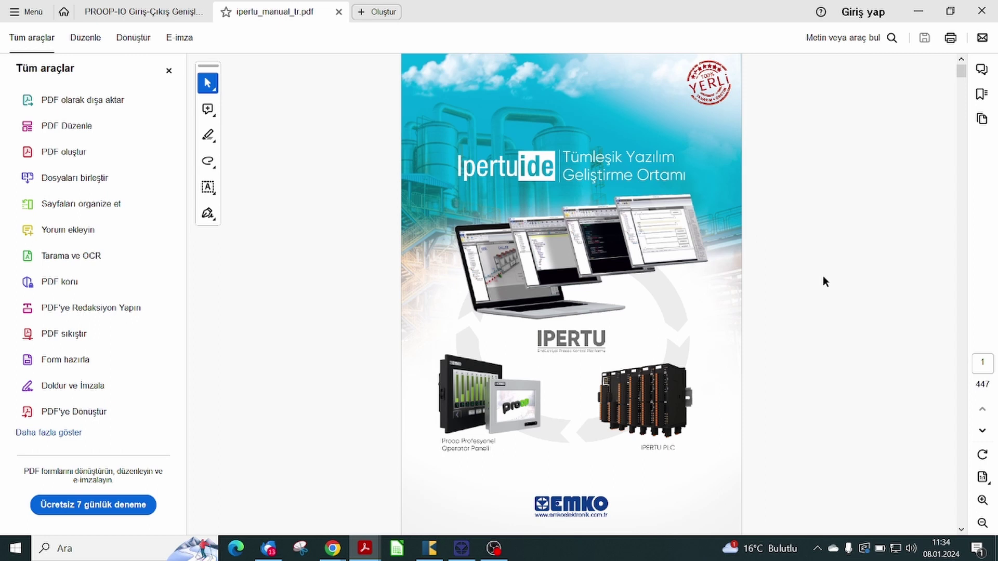
- Search the IPERTU manual for "modbus ladder" and go to section C.1.14, Modbus Ladder Komutu, on page 437
{"action": "key", "text": "ctrl+f"}
{"action": "key", "text": "Return"}
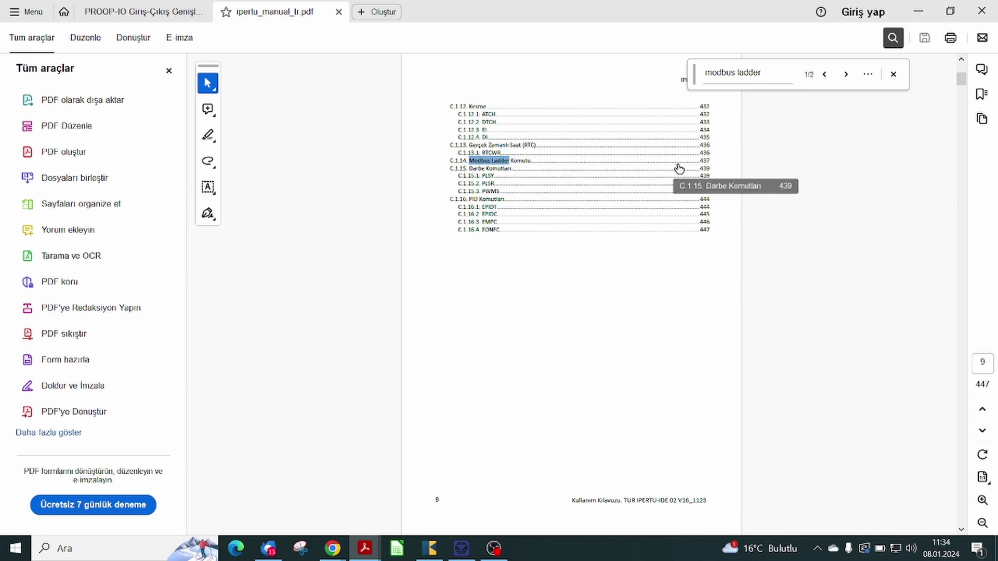
{"action": "left_click", "coordinate": [707, 168]}
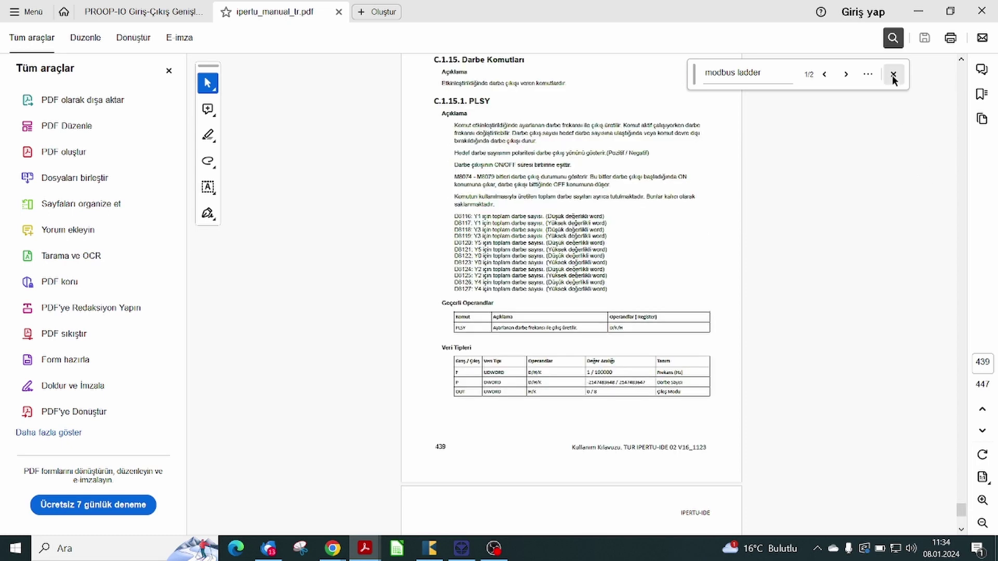
{"action": "scroll", "coordinate": [724, 278], "scroll_direction": "up", "scroll_amount": 15}
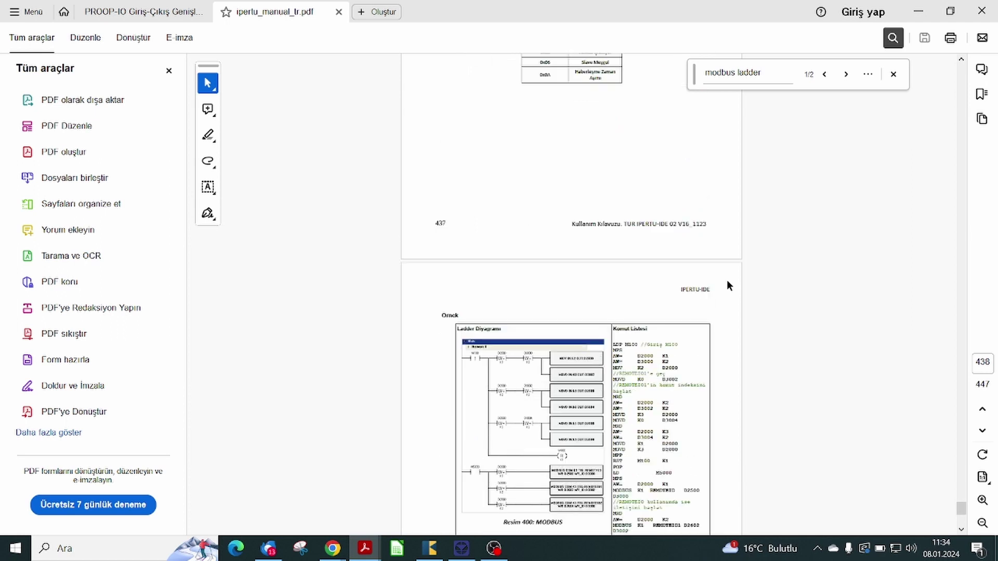
{"action": "scroll", "coordinate": [726, 276], "scroll_direction": "up", "scroll_amount": 3}
{"action": "scroll", "coordinate": [724, 275], "scroll_direction": "down", "scroll_amount": 3}
{"action": "scroll", "coordinate": [545, 218], "scroll_direction": "up", "scroll_amount": 3}
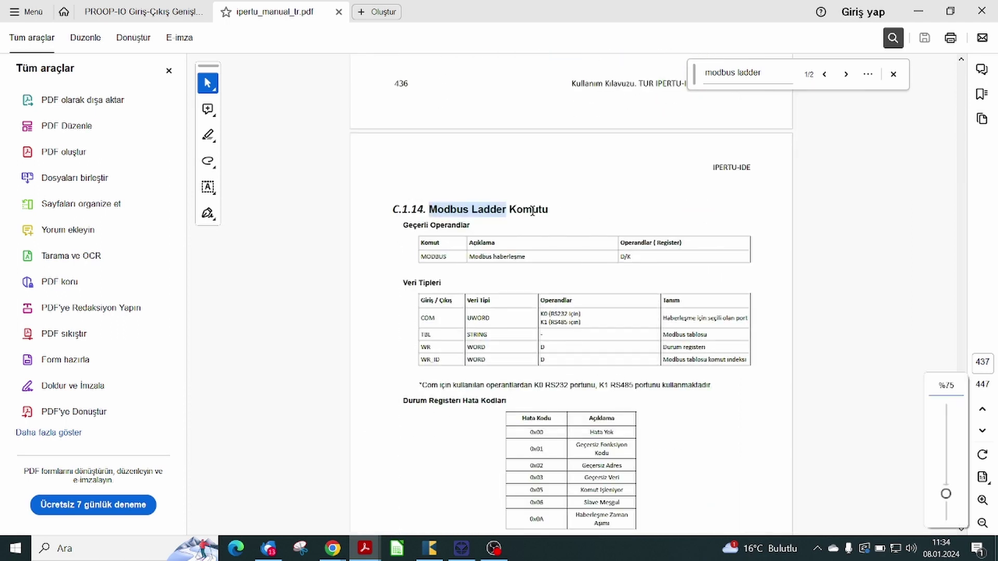
- Examine the valid operands, data types and status register error codes of the Modbus Ladder command, closing the text search
{"action": "scroll", "coordinate": [576, 253], "scroll_direction": "down", "scroll_amount": 3}
{"action": "scroll", "coordinate": [576, 244], "scroll_direction": "up", "scroll_amount": 5}
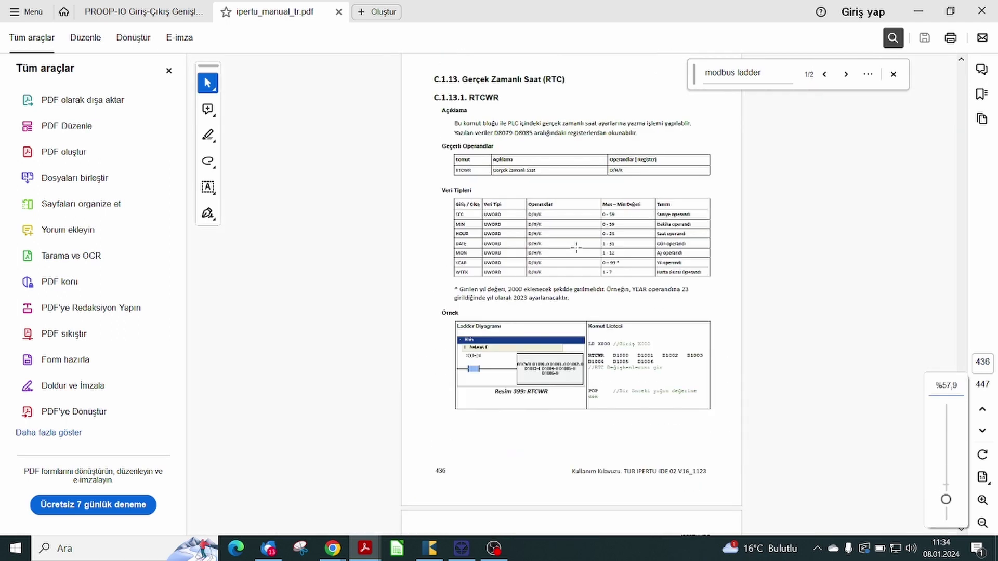
{"action": "scroll", "coordinate": [575, 244], "scroll_direction": "down", "scroll_amount": 10}
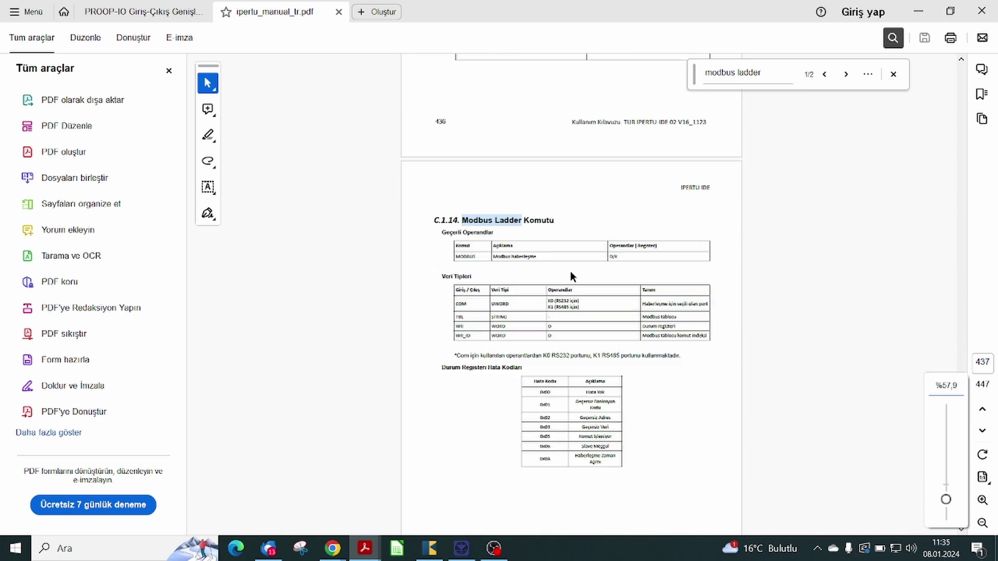
{"action": "scroll", "coordinate": [567, 242], "scroll_direction": "up", "scroll_amount": 1}
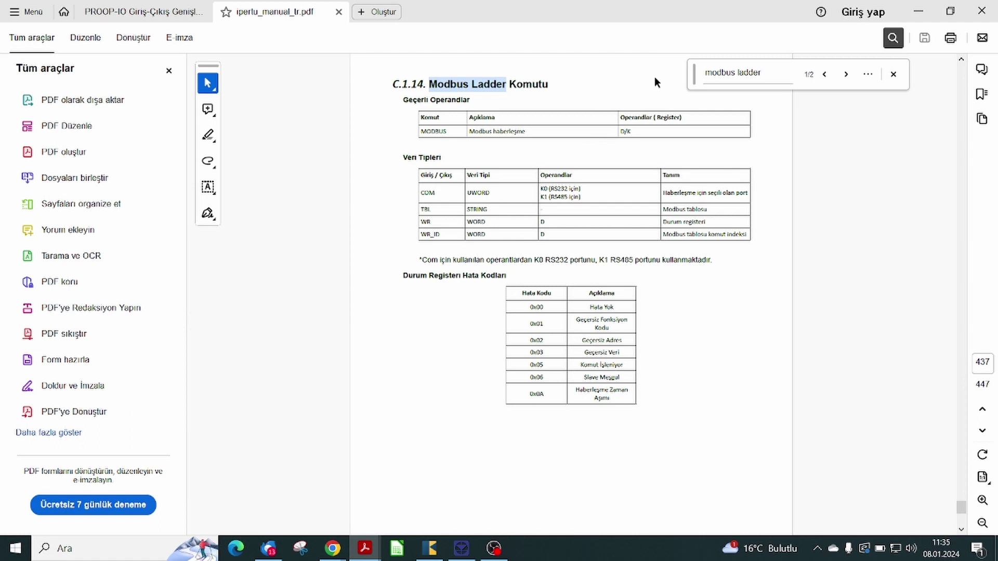
{"action": "left_click", "coordinate": [893, 74]}
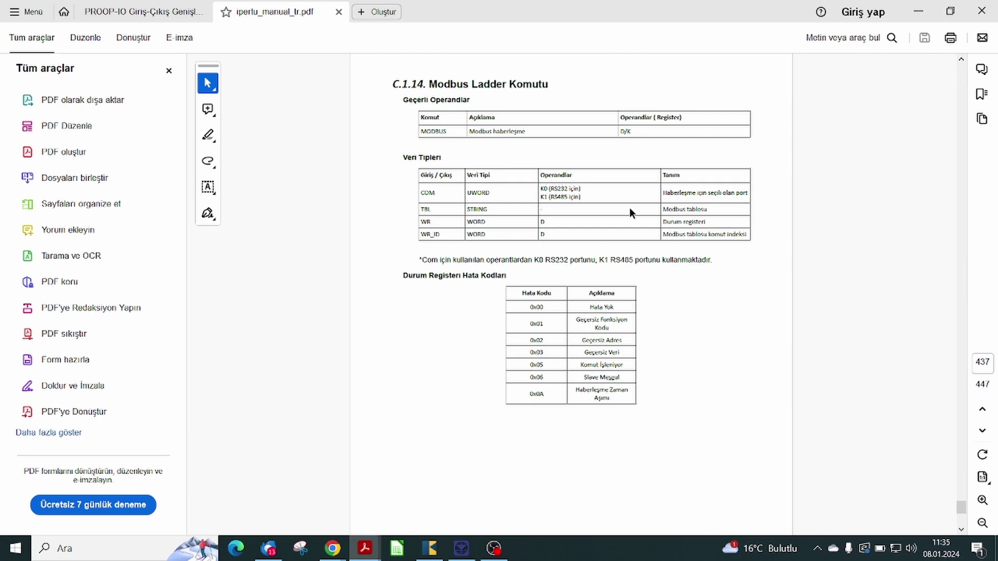
{"action": "scroll", "coordinate": [449, 210], "scroll_direction": "up", "scroll_amount": 2, "text": "ctrl"}
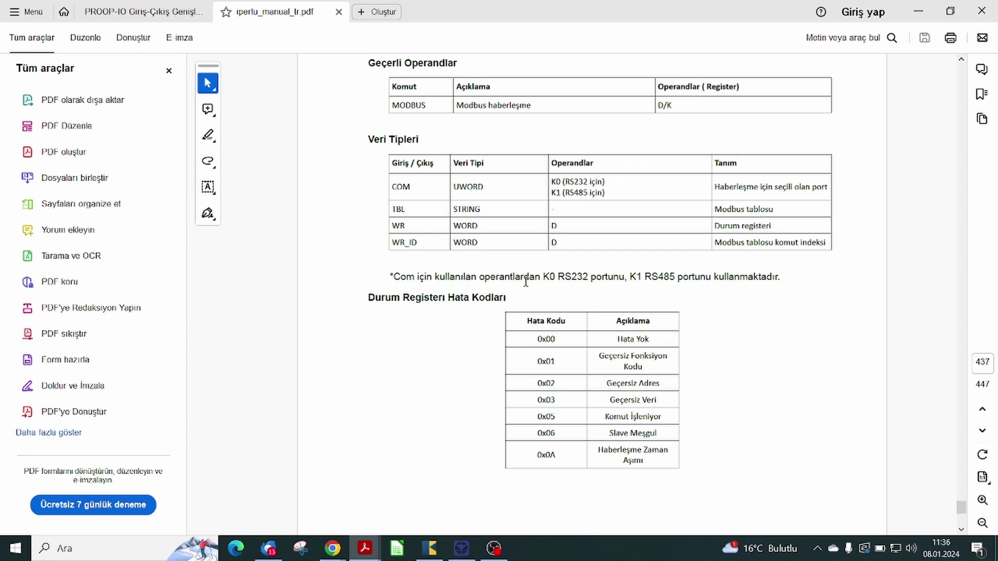
{"action": "scroll", "coordinate": [525, 282], "scroll_direction": "down", "scroll_amount": 1}
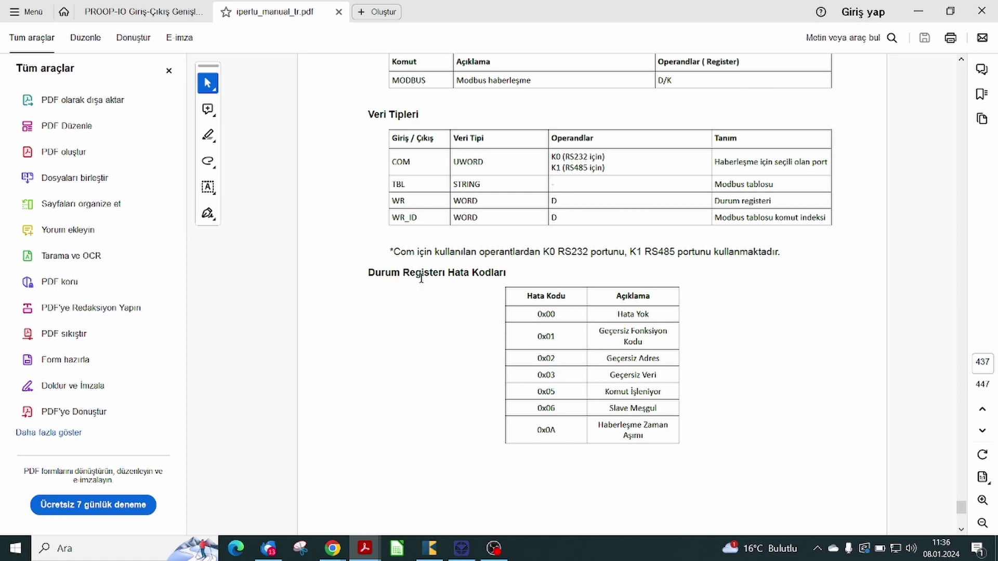
{"action": "scroll", "coordinate": [548, 334], "scroll_direction": "down", "scroll_amount": 1}
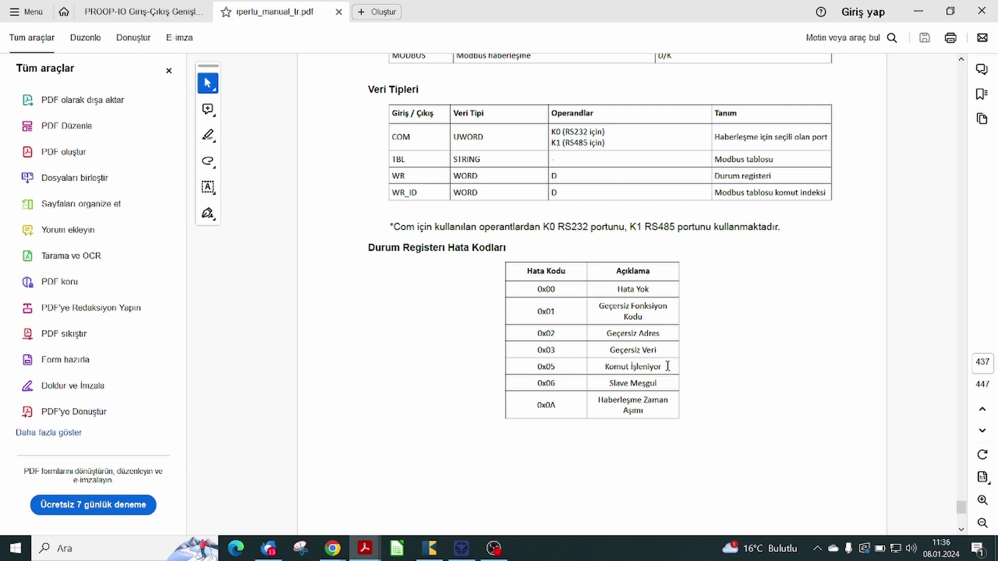
{"action": "scroll", "coordinate": [670, 364], "scroll_direction": "down", "scroll_amount": 1}
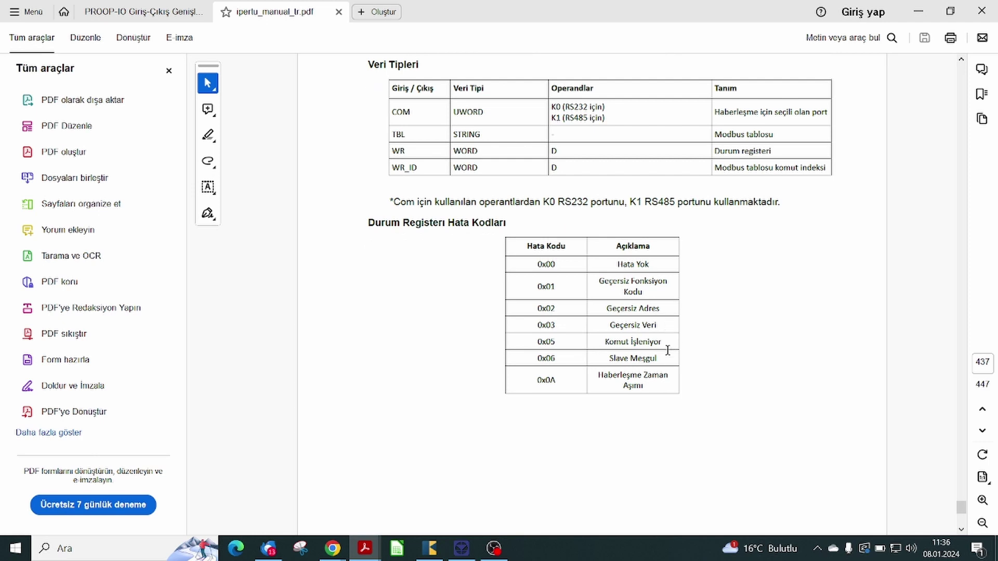
- Examine the MODBUS example's ladder diagram and command list on page 438 of the manual
{"action": "scroll", "coordinate": [667, 351], "scroll_direction": "down", "scroll_amount": 15}
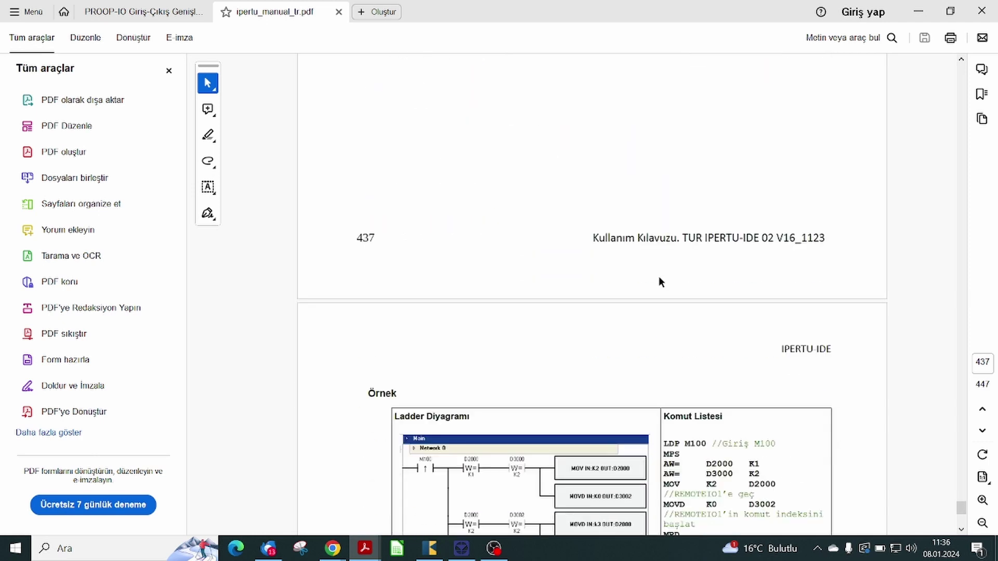
{"action": "scroll", "coordinate": [659, 278], "scroll_direction": "down", "scroll_amount": 14}
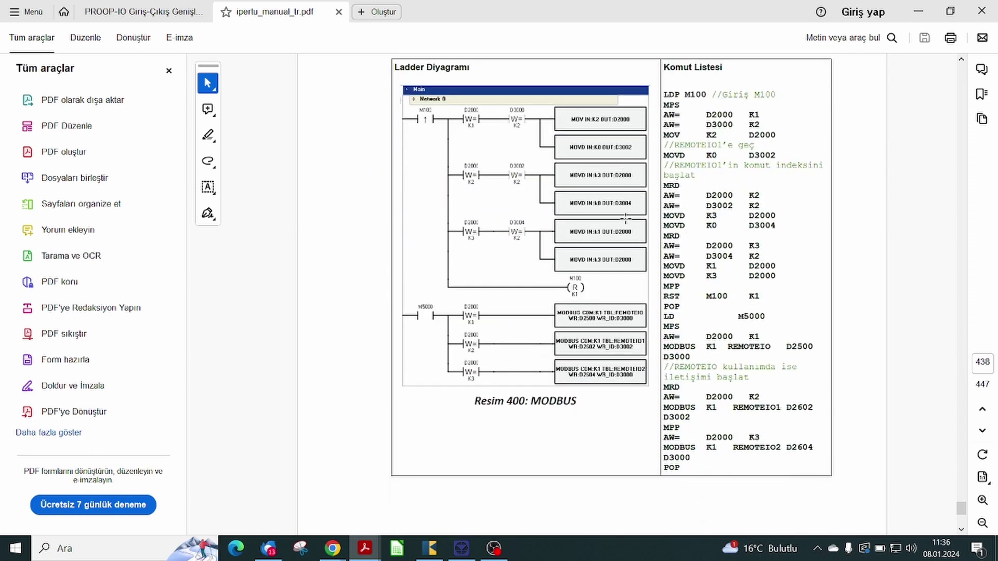
{"action": "scroll", "coordinate": [626, 217], "scroll_direction": "down", "scroll_amount": 7}
{"action": "scroll", "coordinate": [626, 218], "scroll_direction": "up", "scroll_amount": 7}
{"action": "scroll", "coordinate": [626, 217], "scroll_direction": "down", "scroll_amount": 1}
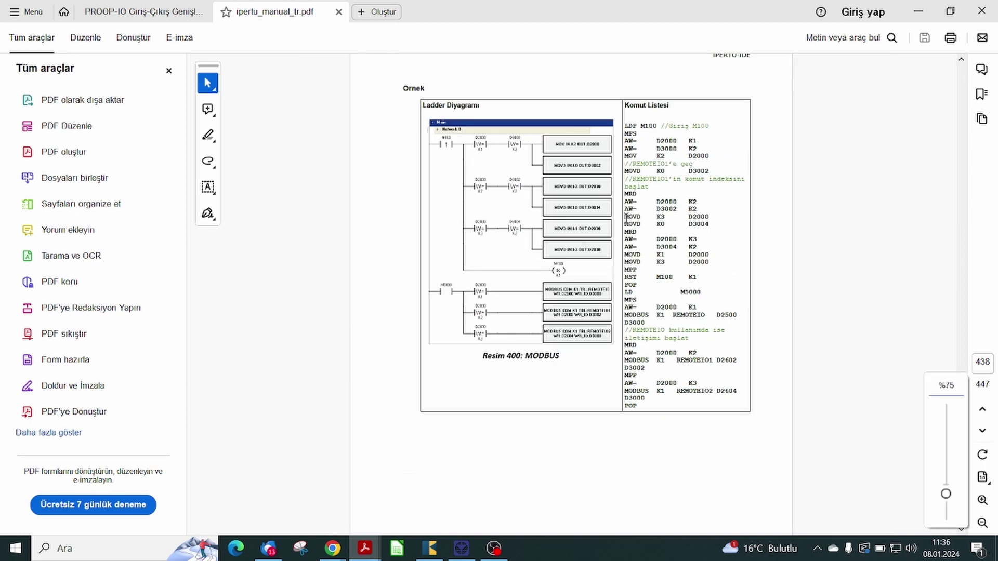
{"action": "scroll", "coordinate": [594, 136], "scroll_direction": "up", "scroll_amount": 1}
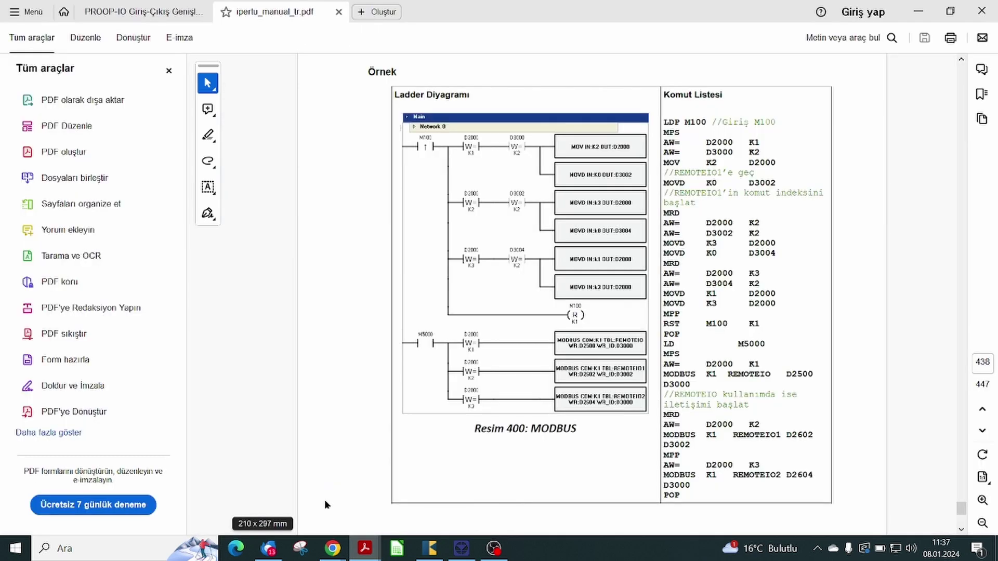
- Switch to the PROOP-IO module manual and view its cover page
{"action": "key", "text": "ctrl+Tab"}
{"action": "scroll", "coordinate": [496, 304], "scroll_direction": "down", "scroll_amount": 2, "text": "ctrl"}
{"action": "scroll", "coordinate": [495, 301], "scroll_direction": "down", "scroll_amount": 2}
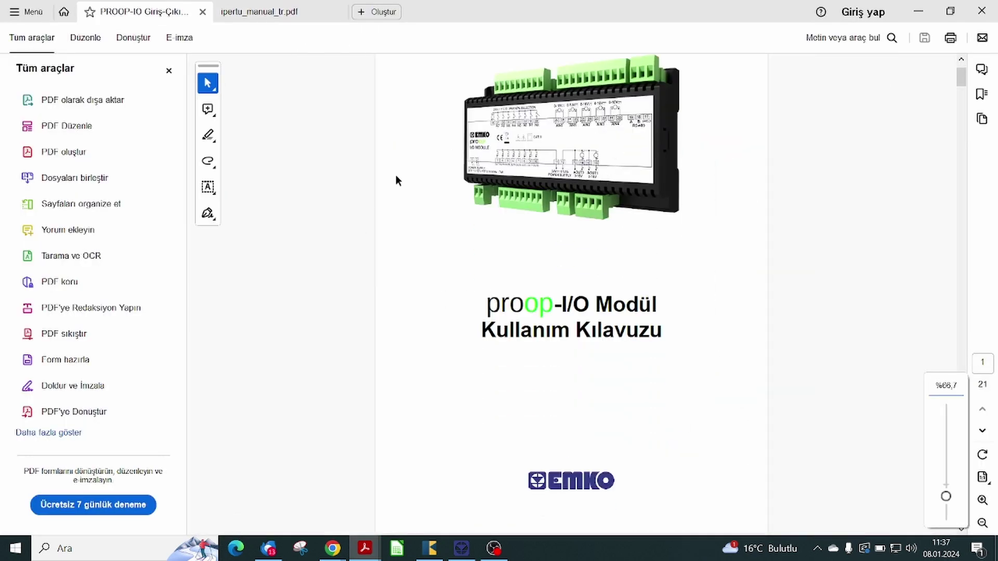
{"action": "scroll", "coordinate": [663, 236], "scroll_direction": "up", "scroll_amount": 1}
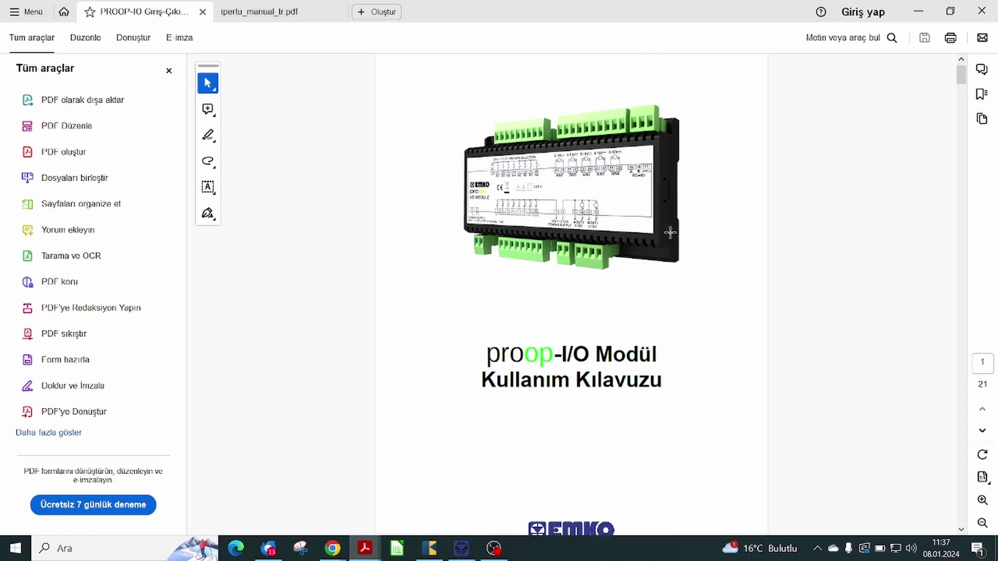
{"action": "scroll", "coordinate": [670, 233], "scroll_direction": "up", "scroll_amount": 1}
{"action": "scroll", "coordinate": [670, 233], "scroll_direction": "down", "scroll_amount": 2}
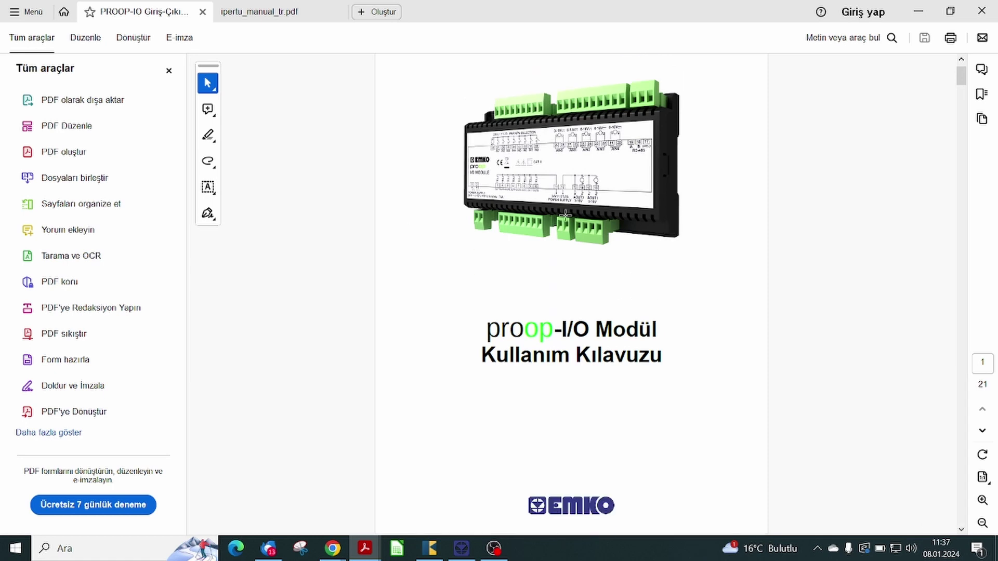
{"action": "scroll", "coordinate": [565, 213], "scroll_direction": "down", "scroll_amount": 2, "text": "ctrl"}
- Go to the Dahili Adres Tanımları section on page 10 of the PROOP-IO manual and dismiss the mail notification
{"action": "scroll", "coordinate": [584, 215], "scroll_direction": "down", "scroll_amount": 2}
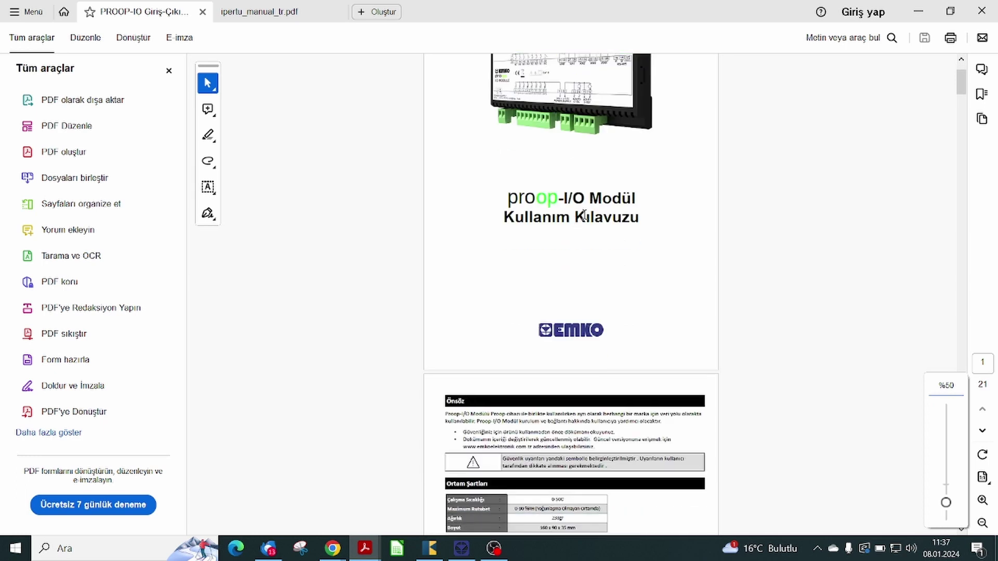
{"action": "scroll", "coordinate": [584, 215], "scroll_direction": "down", "scroll_amount": 18}
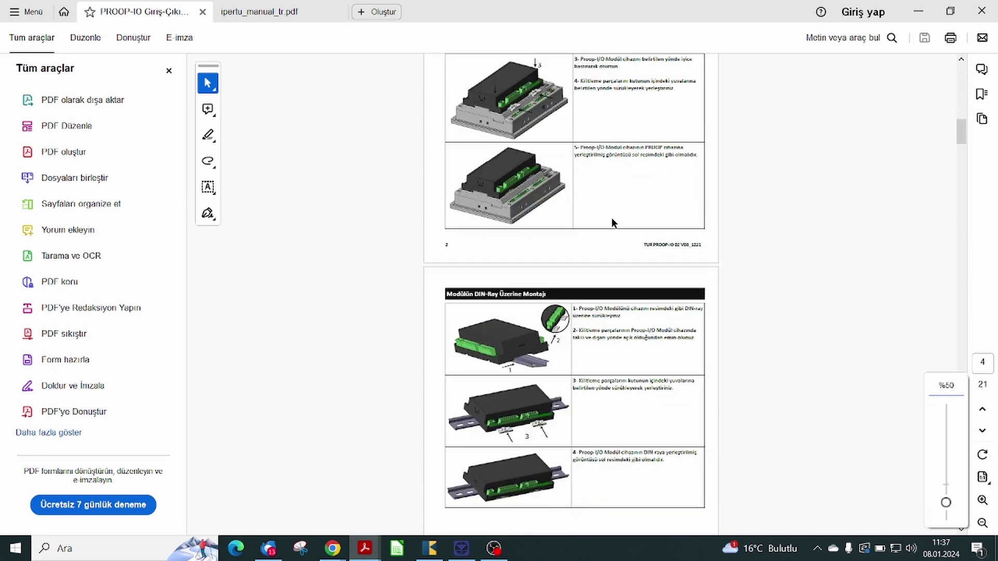
{"action": "scroll", "coordinate": [611, 223], "scroll_direction": "down", "scroll_amount": 12}
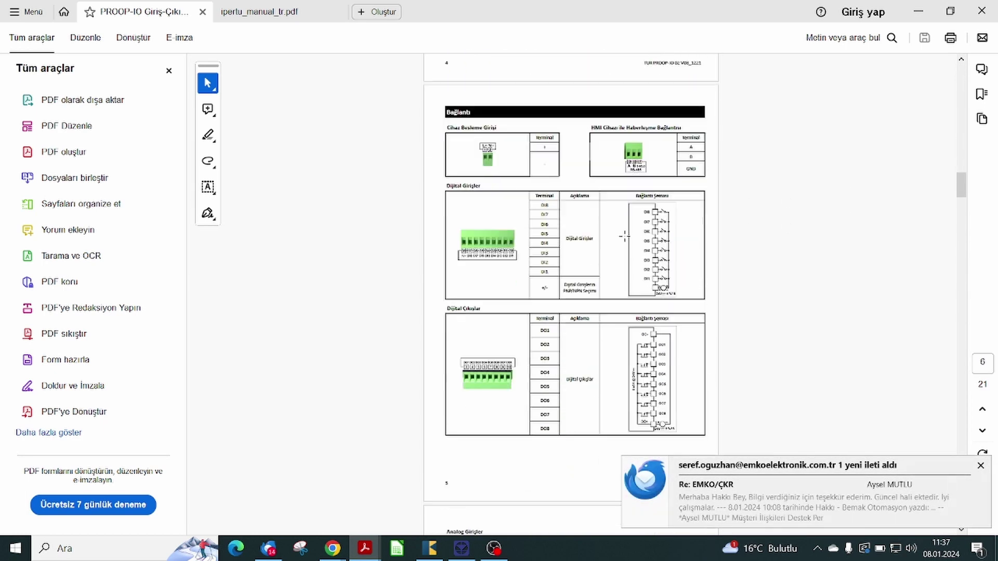
{"action": "scroll", "coordinate": [624, 236], "scroll_direction": "down", "scroll_amount": 10}
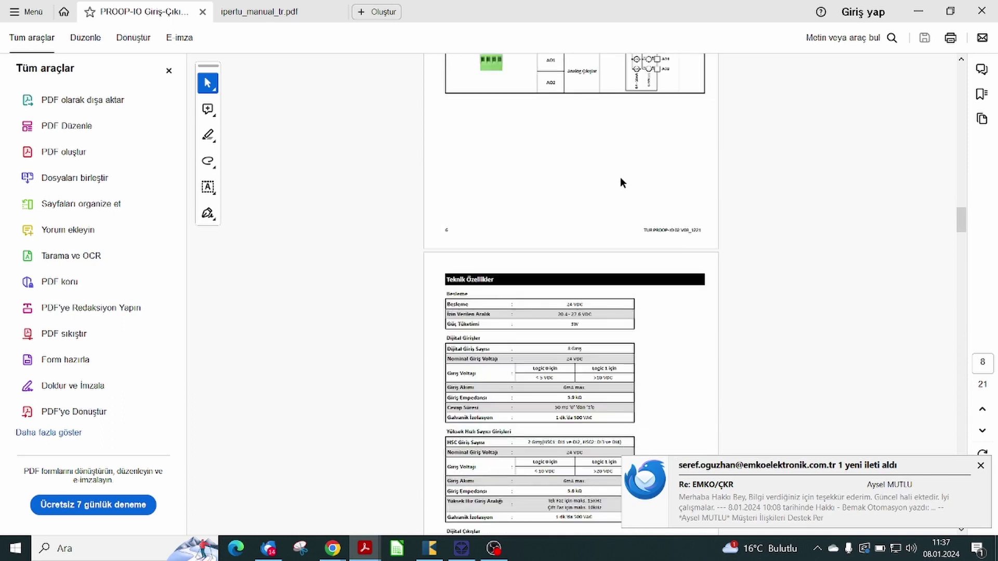
{"action": "scroll", "coordinate": [619, 179], "scroll_direction": "down", "scroll_amount": 10}
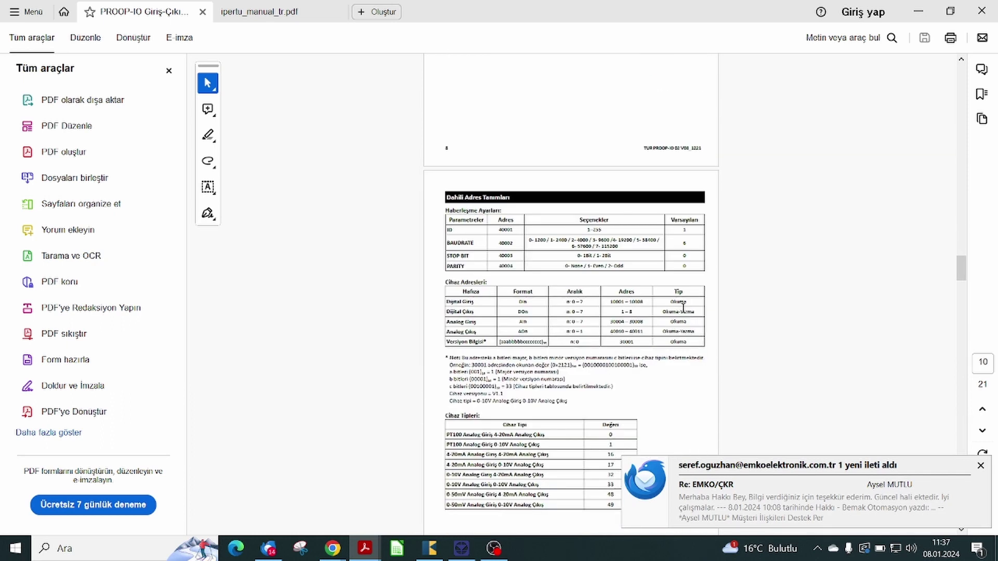
{"action": "left_click", "coordinate": [981, 466]}
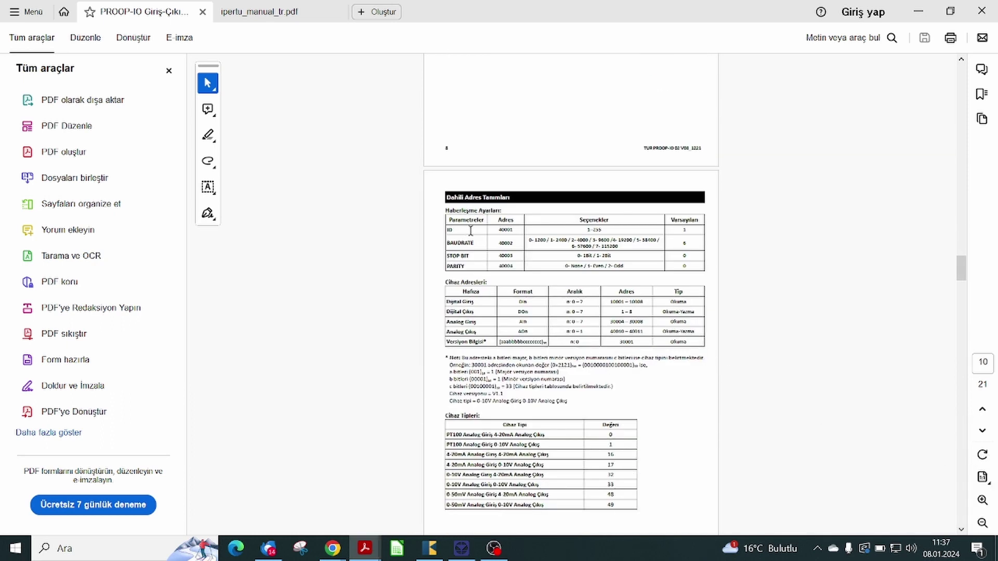
- Examine the Haberleşme Ayarları and Cihaz Adresleri tables for the module's communication settings and Modbus addresses
{"action": "scroll", "coordinate": [540, 184], "scroll_direction": "down", "scroll_amount": 1}
{"action": "scroll", "coordinate": [540, 179], "scroll_direction": "up", "scroll_amount": 1, "text": "ctrl"}
{"action": "scroll", "coordinate": [547, 172], "scroll_direction": "down", "scroll_amount": 1}
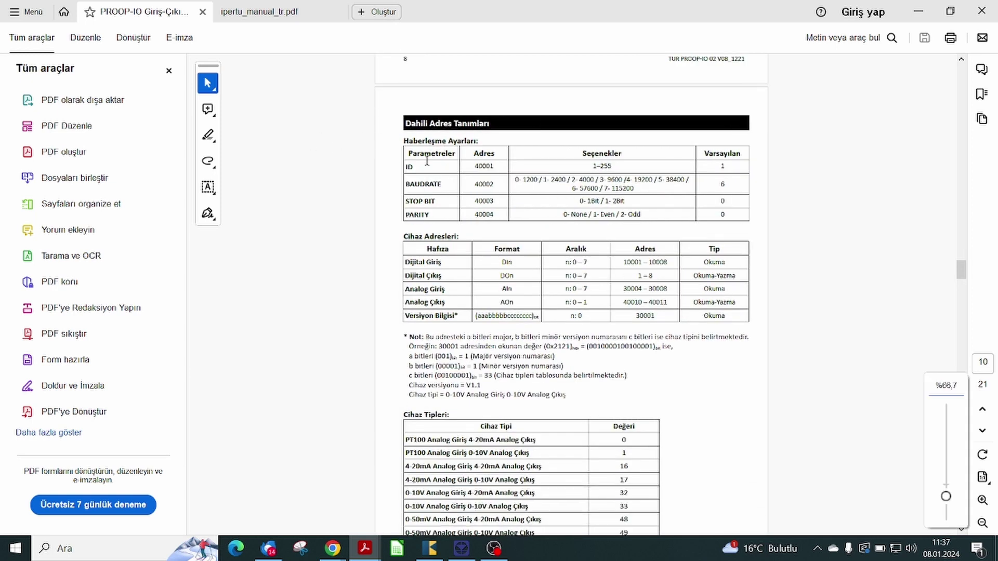
{"action": "scroll", "coordinate": [474, 183], "scroll_direction": "down", "scroll_amount": 1, "text": "ctrl"}
{"action": "scroll", "coordinate": [474, 183], "scroll_direction": "down", "scroll_amount": 1}
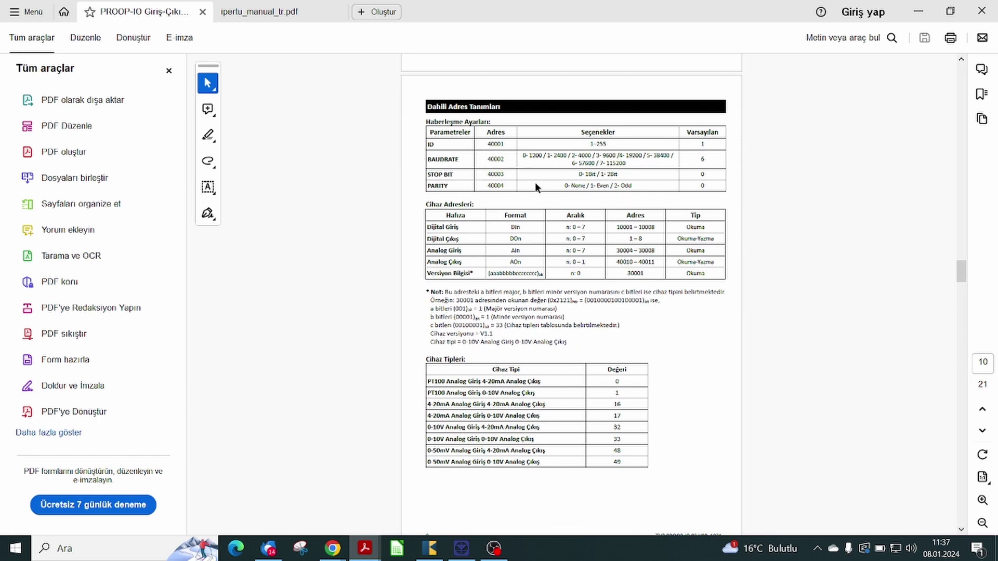
{"action": "scroll", "coordinate": [790, 222], "scroll_direction": "up", "scroll_amount": 4, "text": "ctrl"}
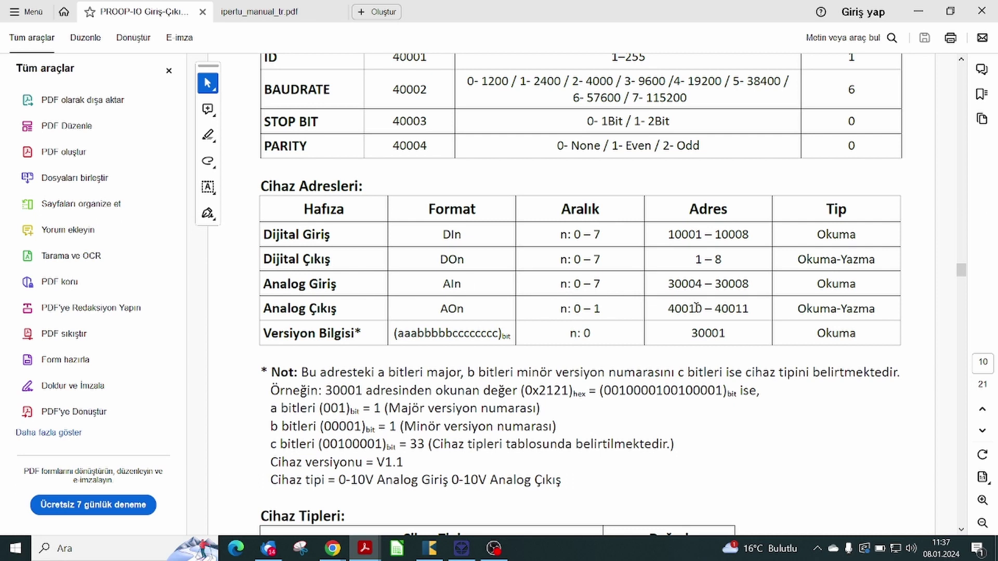
{"action": "scroll", "coordinate": [519, 295], "scroll_direction": "up", "scroll_amount": 3}
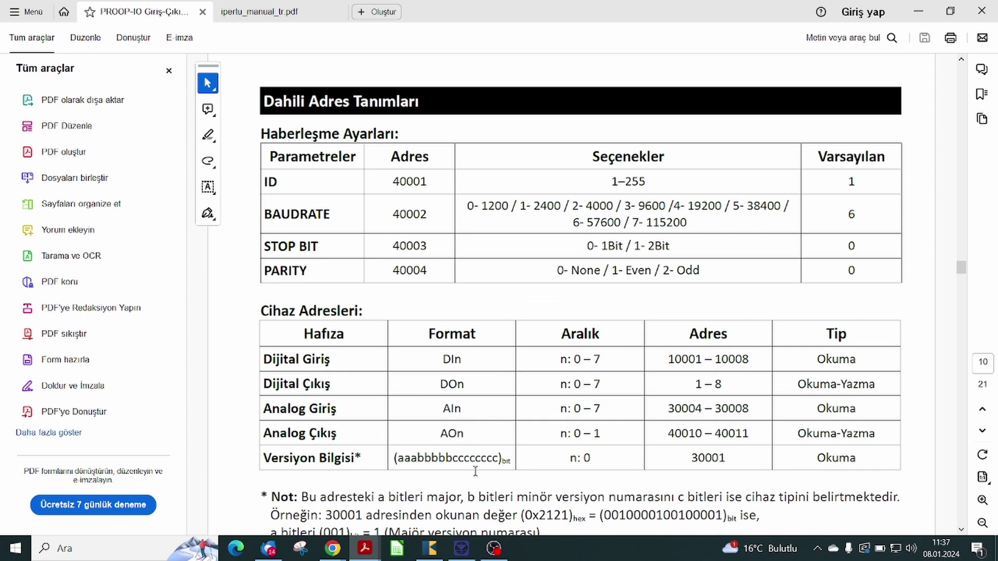
- Switch to the IPERTU project, locate the MODBUS instruction in the instruction list, and review the Network 0 MODBUS block's parameters
{"action": "left_click", "coordinate": [462, 549]}
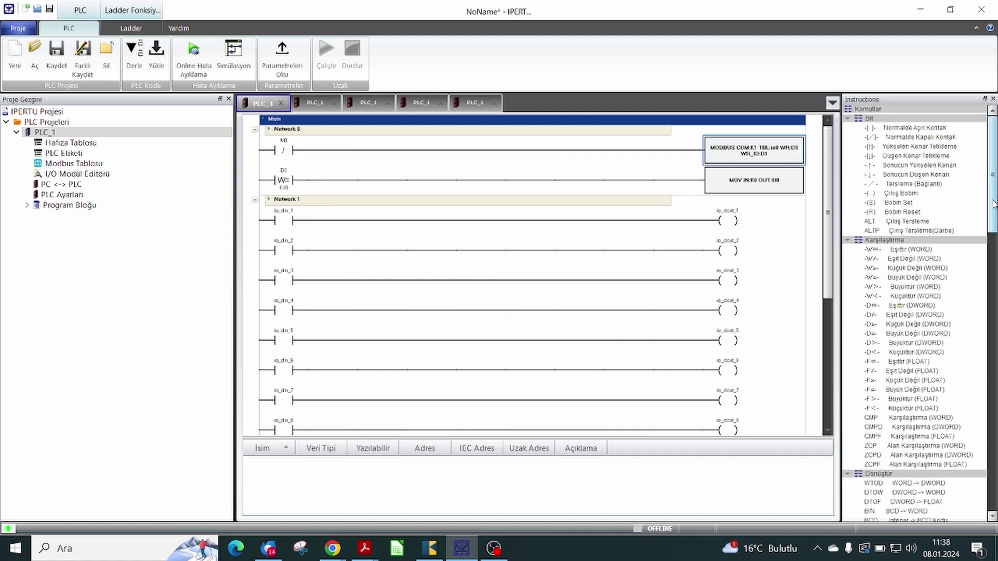
{"action": "left_click_drag", "start_coordinate": [992, 202], "coordinate": [983, 495]}
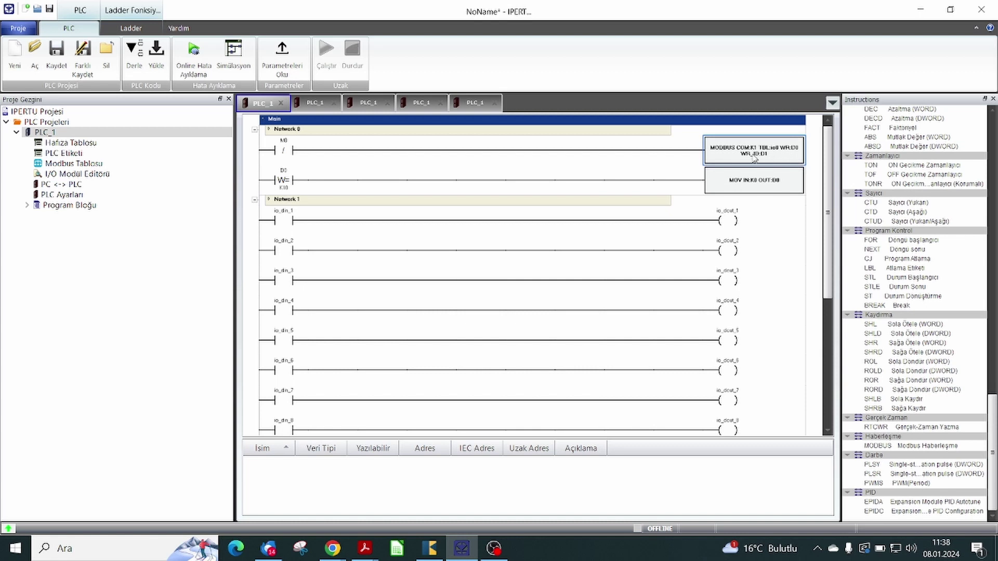
{"action": "double_click", "coordinate": [723, 151]}
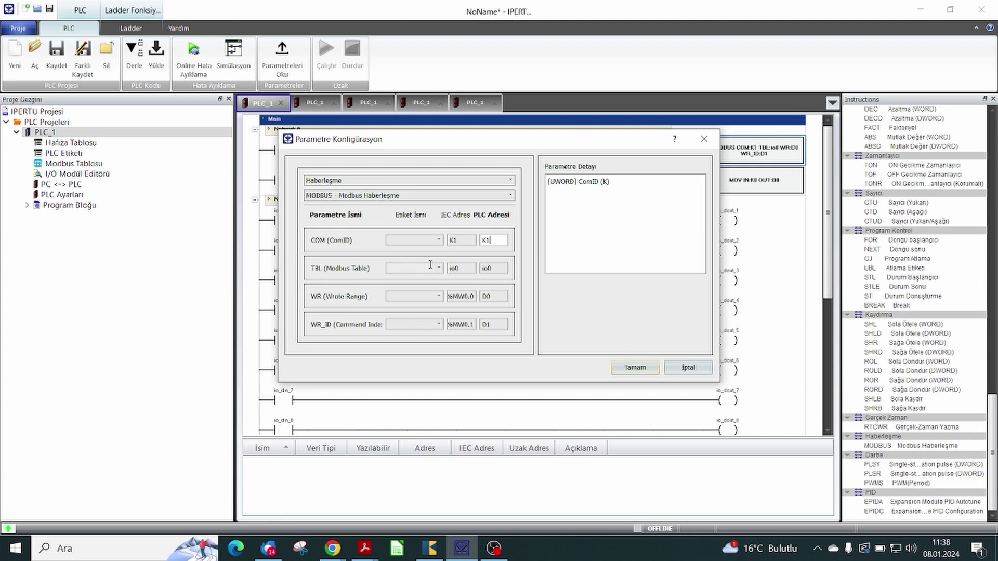
{"action": "left_click", "coordinate": [626, 369]}
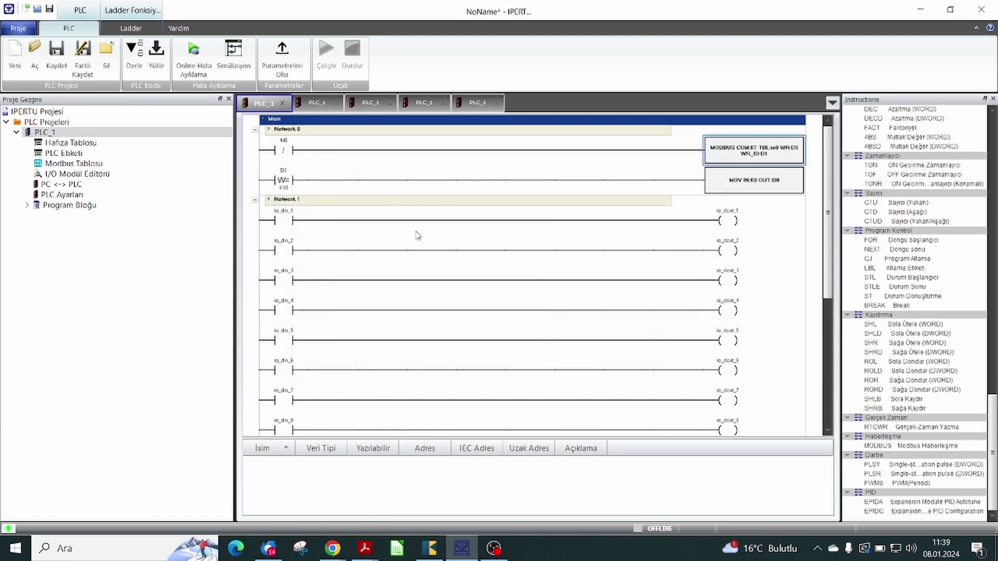
- Review the io_din_1 contact's parameters and its io_dout_1 coil in Network 1, and dismiss the mail notification
{"action": "scroll", "coordinate": [418, 235], "scroll_direction": "down", "scroll_amount": 1}
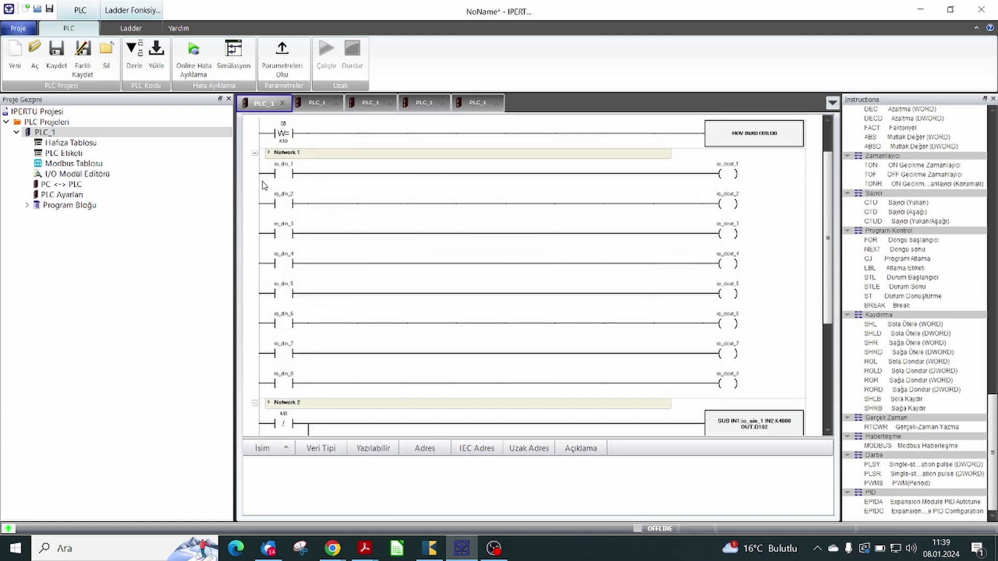
{"action": "double_click", "coordinate": [289, 176]}
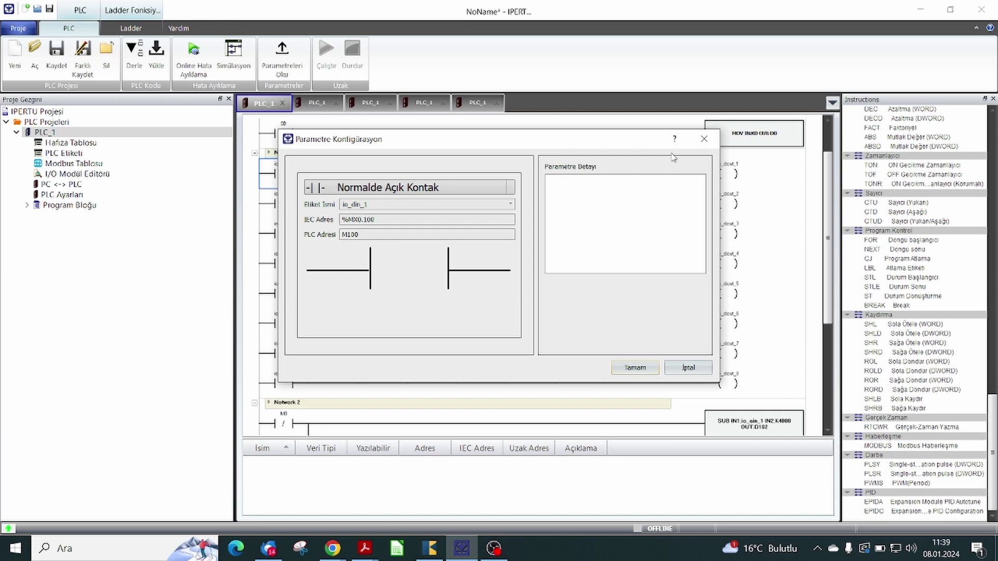
{"action": "left_click", "coordinate": [704, 139]}
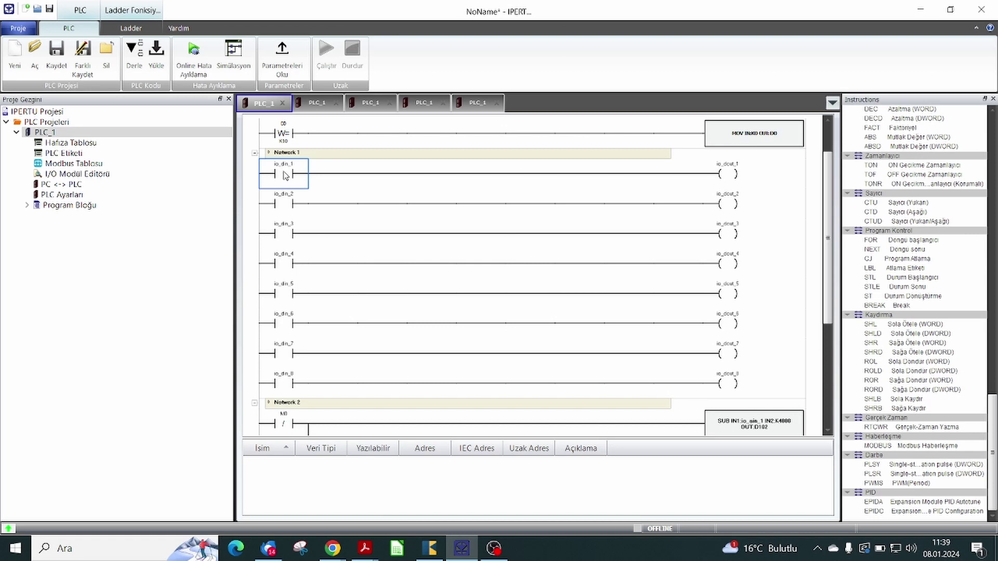
{"action": "left_click", "coordinate": [736, 183]}
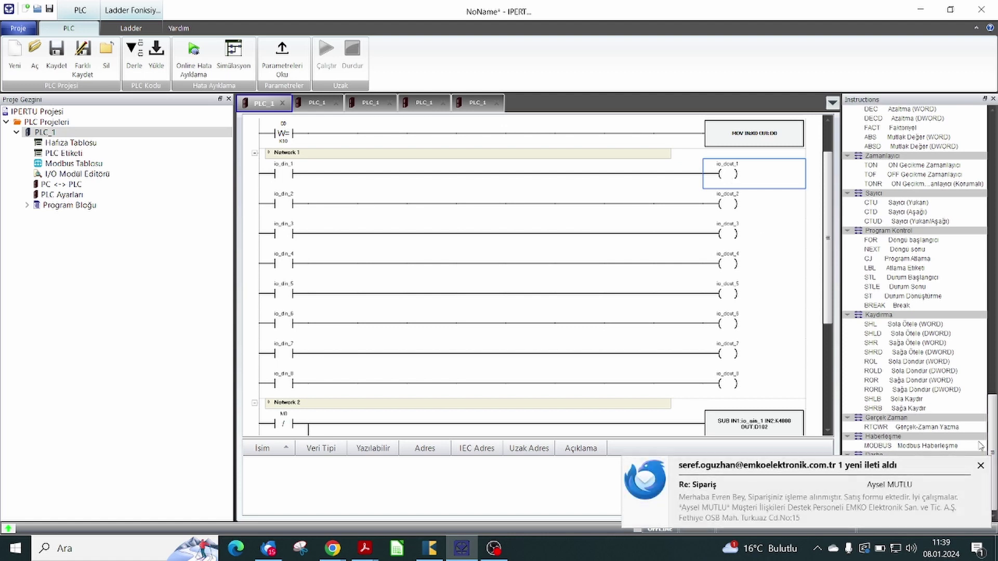
{"action": "left_click", "coordinate": [980, 465]}
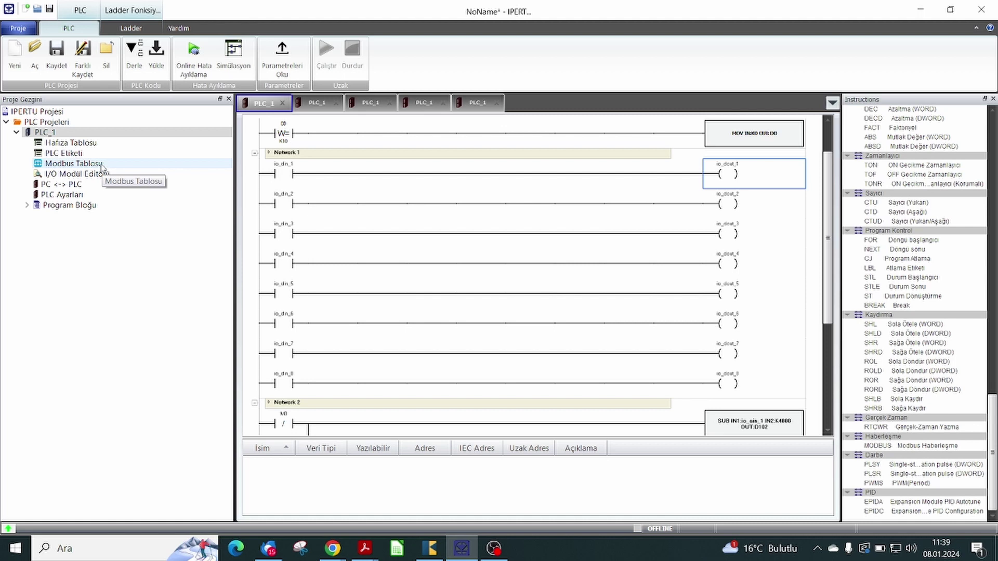
- Open the PLC settings, review the RS485 communication parameters, and close the settings
{"action": "double_click", "coordinate": [77, 185]}
{"action": "double_click", "coordinate": [83, 196]}
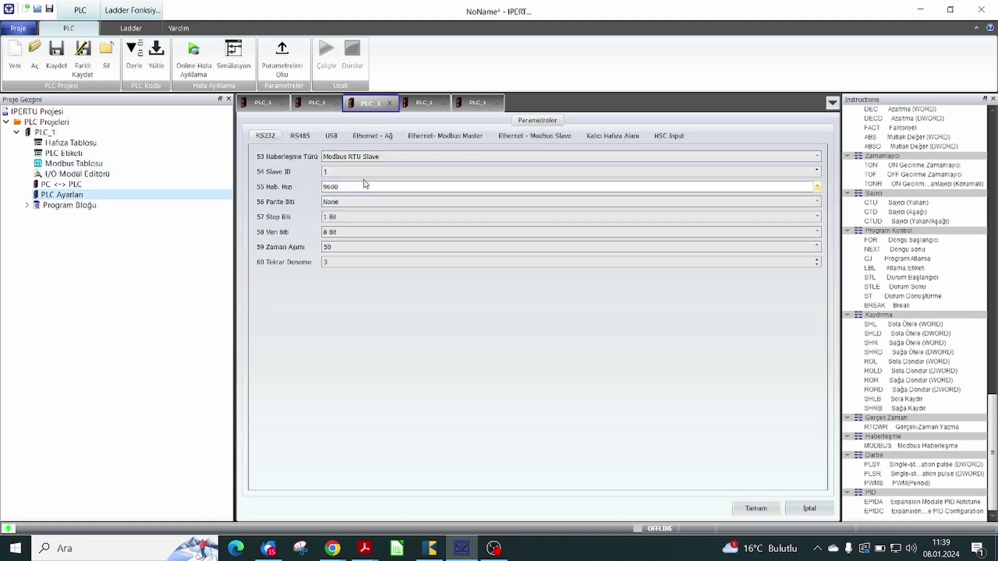
{"action": "left_click", "coordinate": [299, 135]}
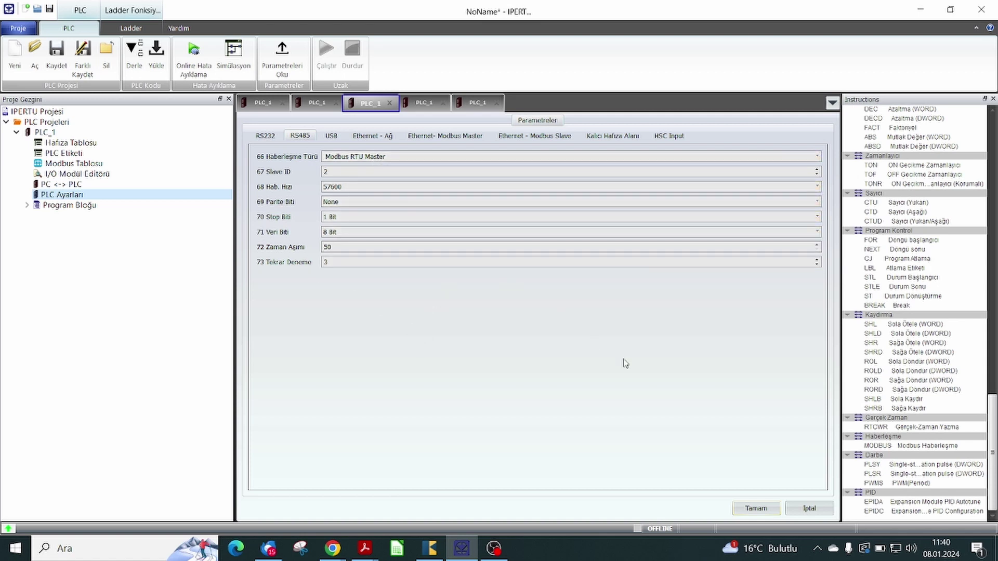
{"action": "left_click", "coordinate": [757, 508]}
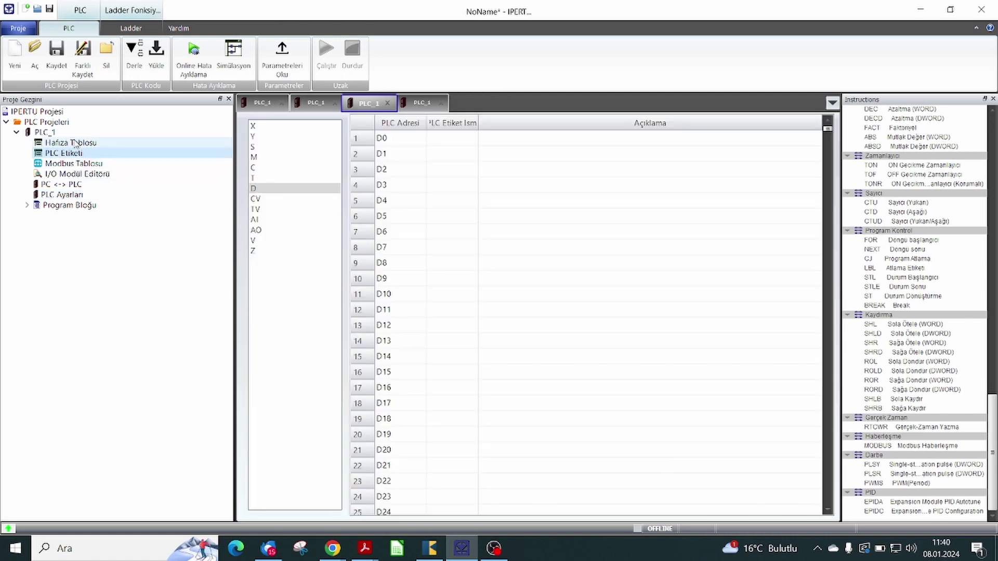
- Open the project's Modbus table and examine the function code, address, length and PLC address fields of the io0 commands
{"action": "double_click", "coordinate": [102, 165]}
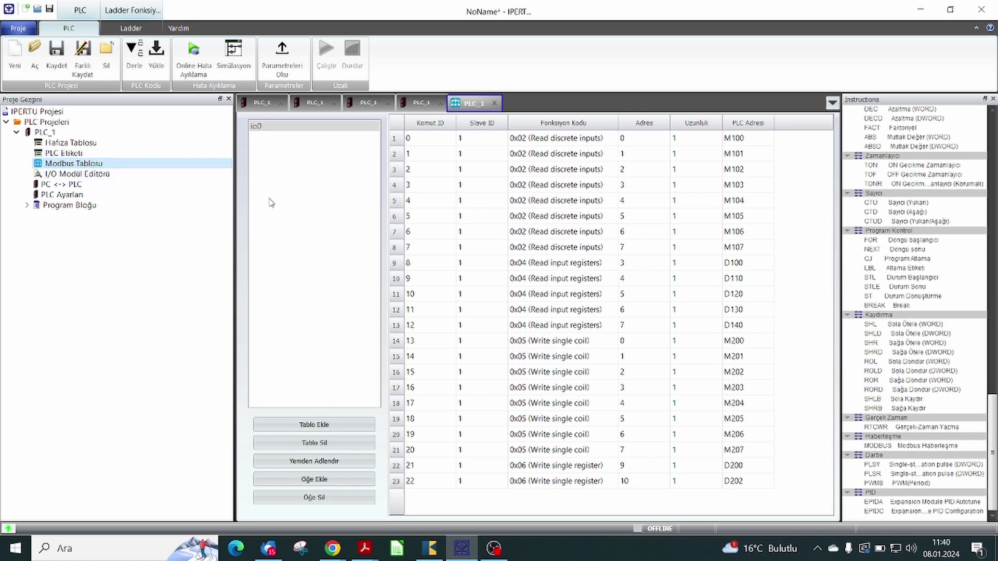
{"action": "left_click", "coordinate": [261, 129]}
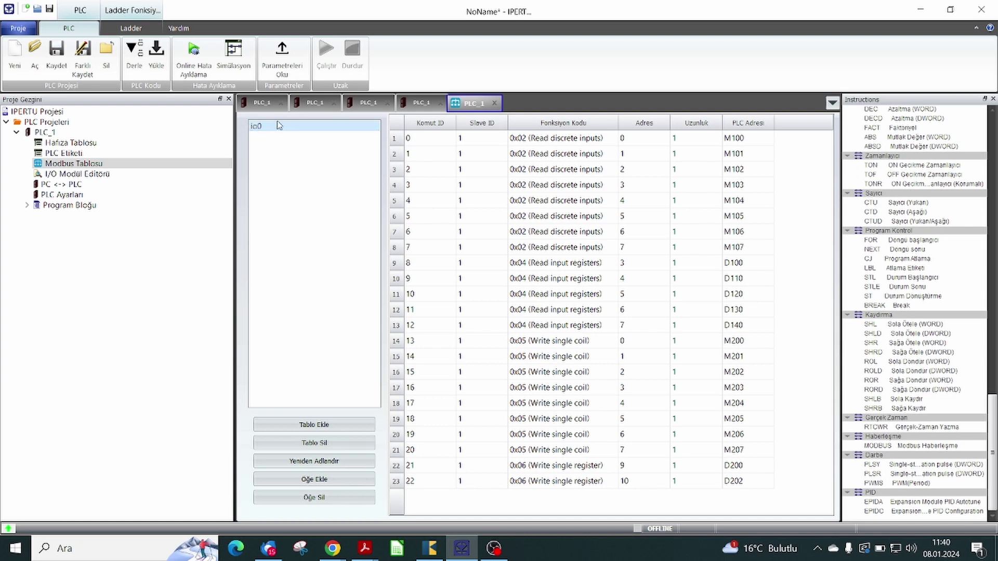
{"action": "left_click", "coordinate": [622, 266]}
{"action": "left_click", "coordinate": [573, 223]}
{"action": "left_click", "coordinate": [535, 153]}
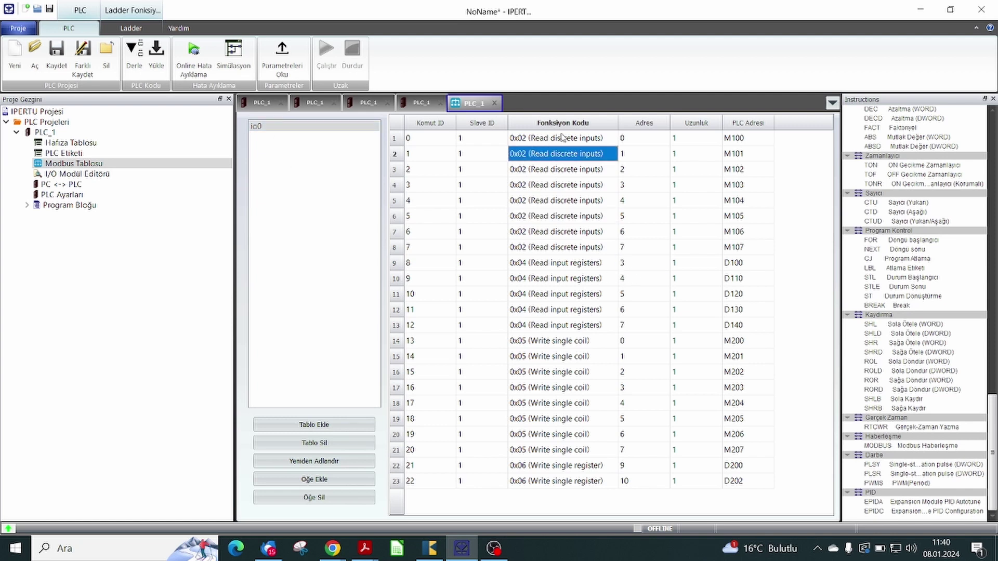
{"action": "left_click", "coordinate": [562, 137]}
{"action": "left_click", "coordinate": [689, 155]}
{"action": "left_click", "coordinate": [606, 141]}
{"action": "left_click", "coordinate": [642, 139]}
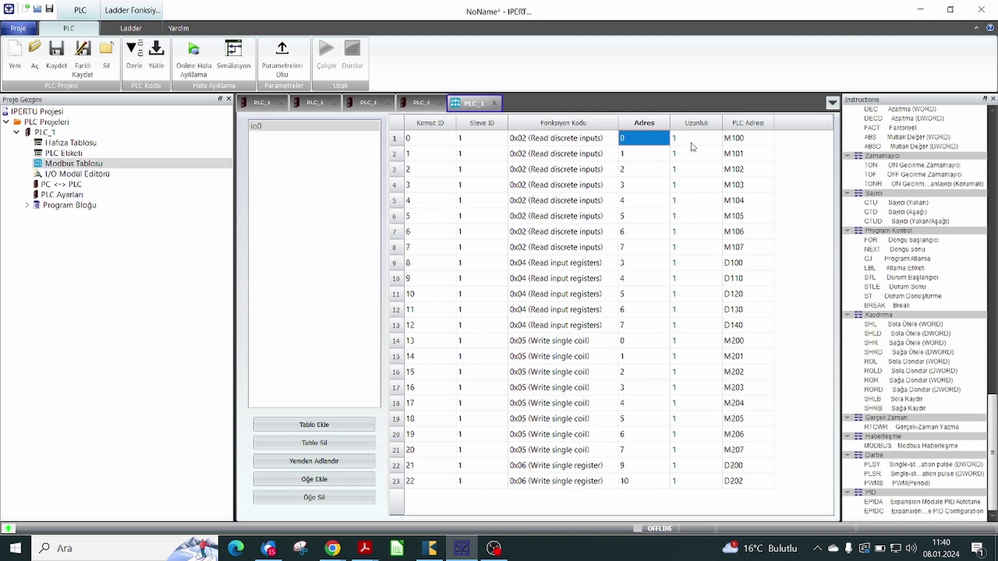
{"action": "left_click", "coordinate": [691, 142]}
{"action": "left_click", "coordinate": [707, 263]}
{"action": "left_click", "coordinate": [760, 142]}
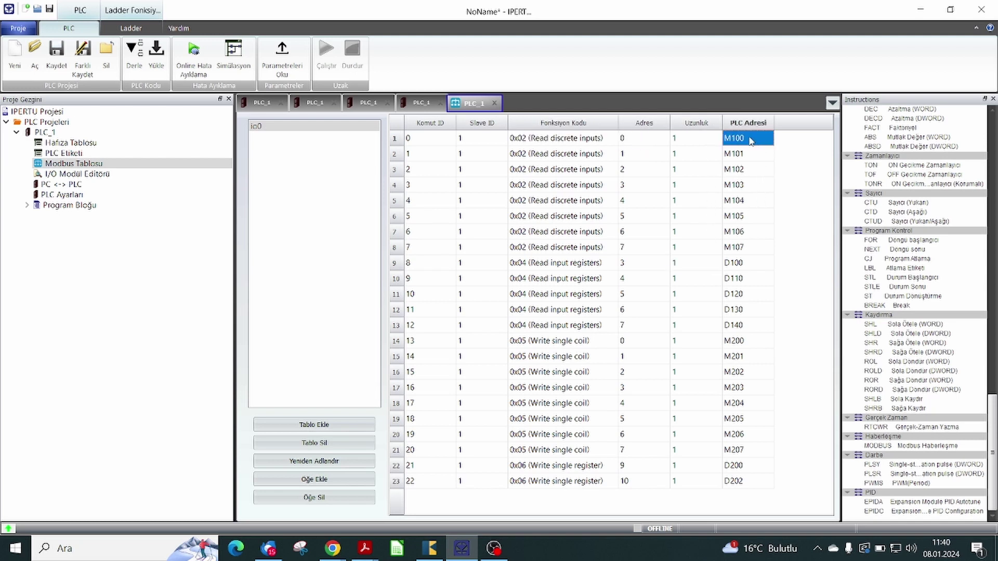
- Look through the io0 table's whole PLC address column and the function codes of its first commands
{"action": "left_click_drag", "start_coordinate": [750, 141], "coordinate": [749, 487]}
{"action": "left_click", "coordinate": [748, 358]}
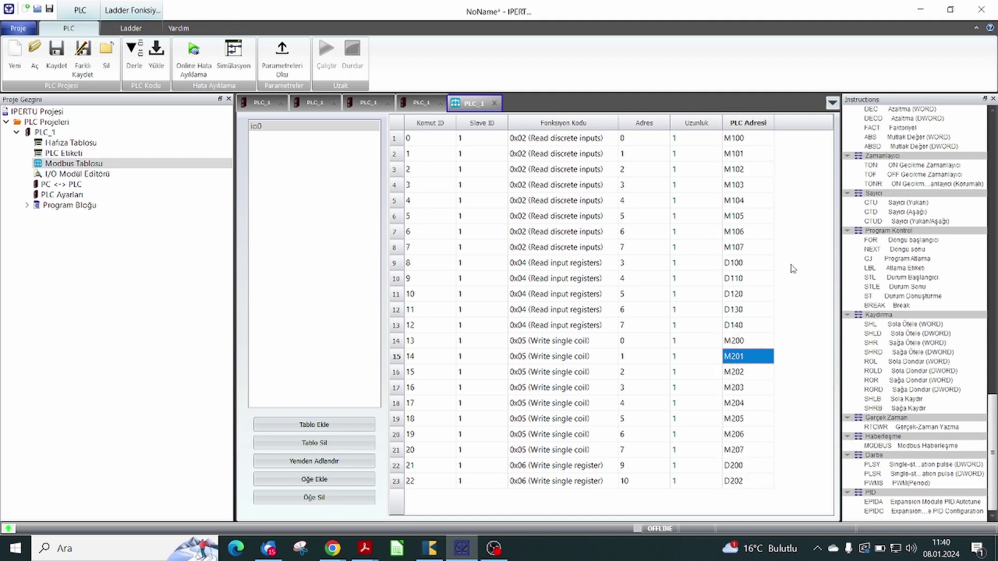
{"action": "left_click", "coordinate": [748, 231]}
{"action": "left_click", "coordinate": [535, 185]}
{"action": "left_click", "coordinate": [602, 155]}
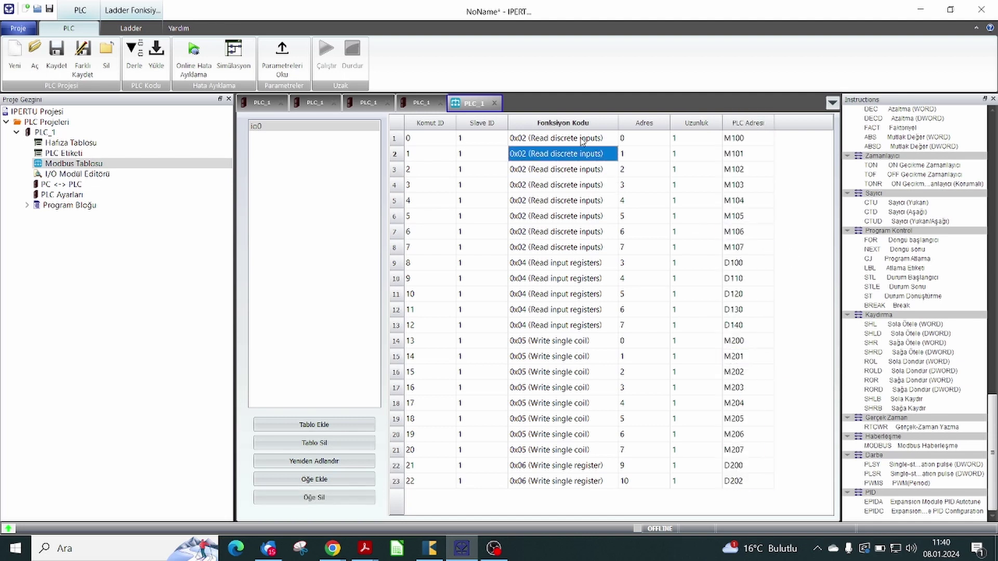
{"action": "left_click", "coordinate": [568, 139]}
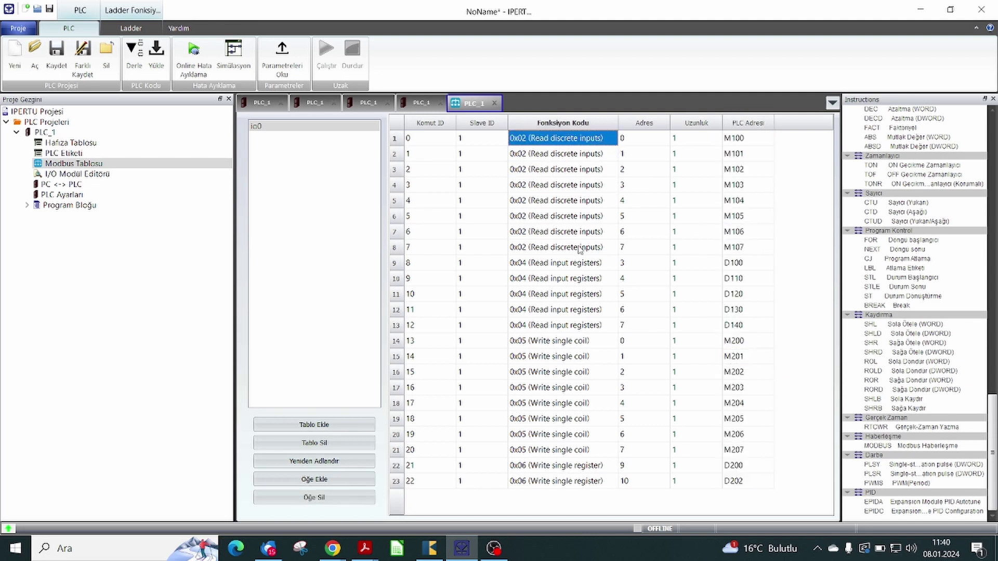
- Switch to the PROOP-IO manual and check the input and output address ranges in the Cihaz Adresleri table
{"action": "mouse_move", "coordinate": [367, 555]}
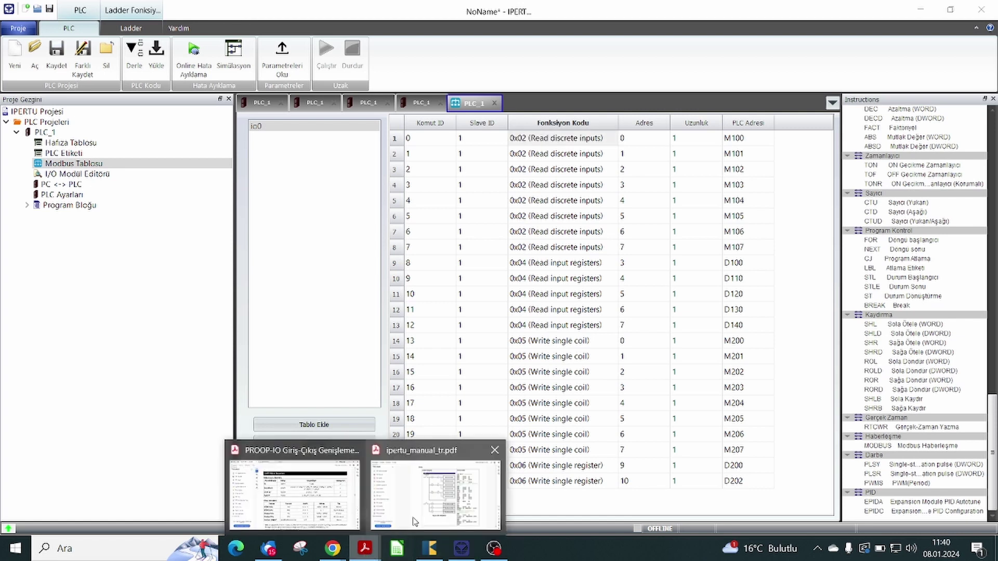
{"action": "left_click", "coordinate": [291, 493]}
{"action": "scroll", "coordinate": [460, 360], "scroll_direction": "down", "scroll_amount": 3}
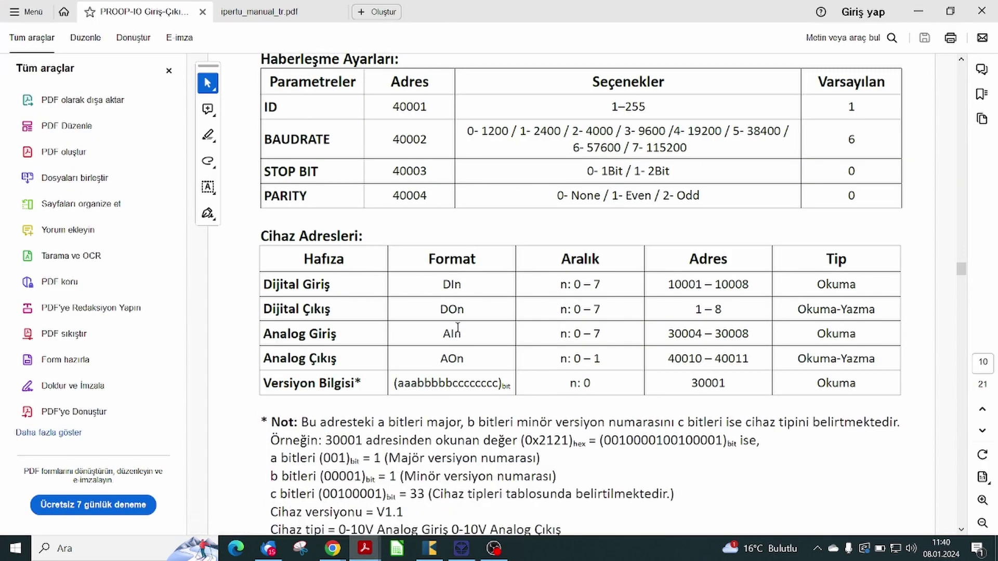
{"action": "scroll", "coordinate": [609, 285], "scroll_direction": "down", "scroll_amount": 3}
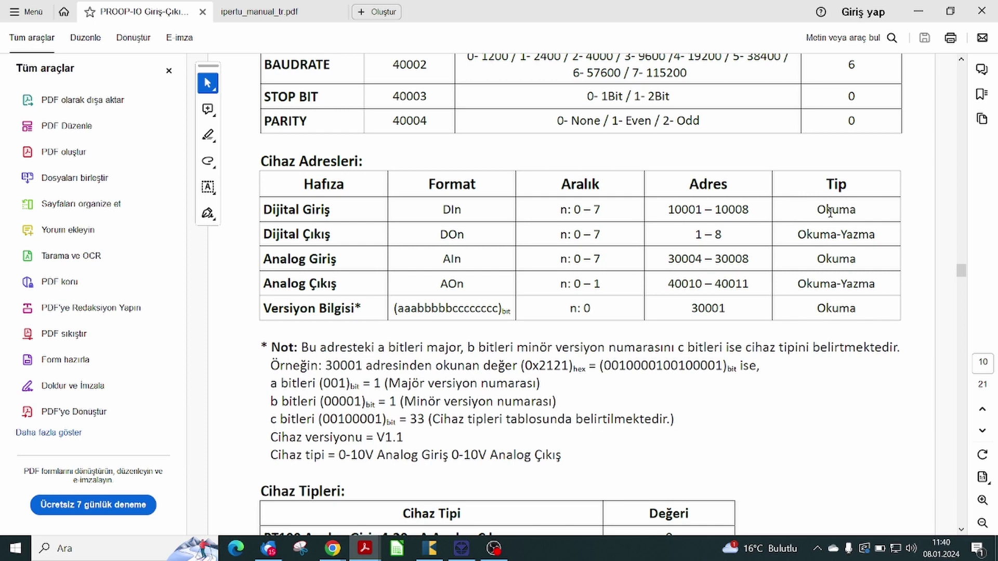
- Switch back to the IPERTU project and examine how the 0x02 (Read discrete inputs) commands map module addresses to M100 through M107
{"action": "left_click", "coordinate": [462, 550]}
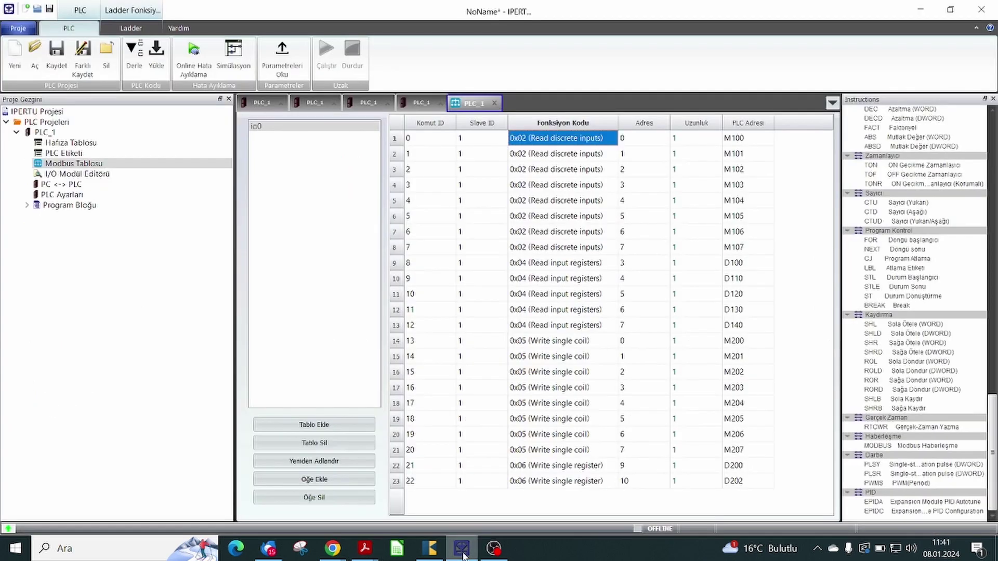
{"action": "left_click", "coordinate": [579, 152]}
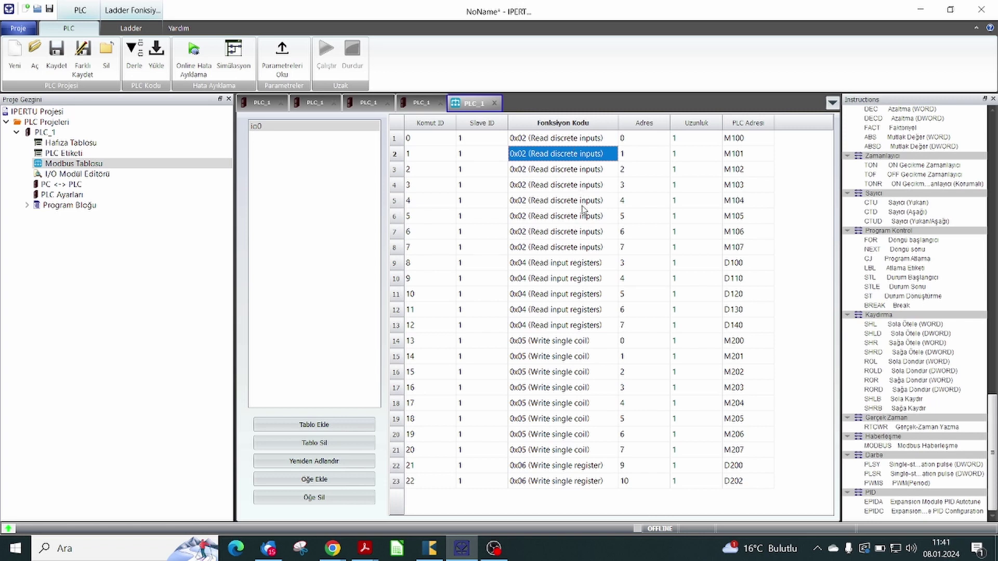
{"action": "left_click", "coordinate": [634, 141]}
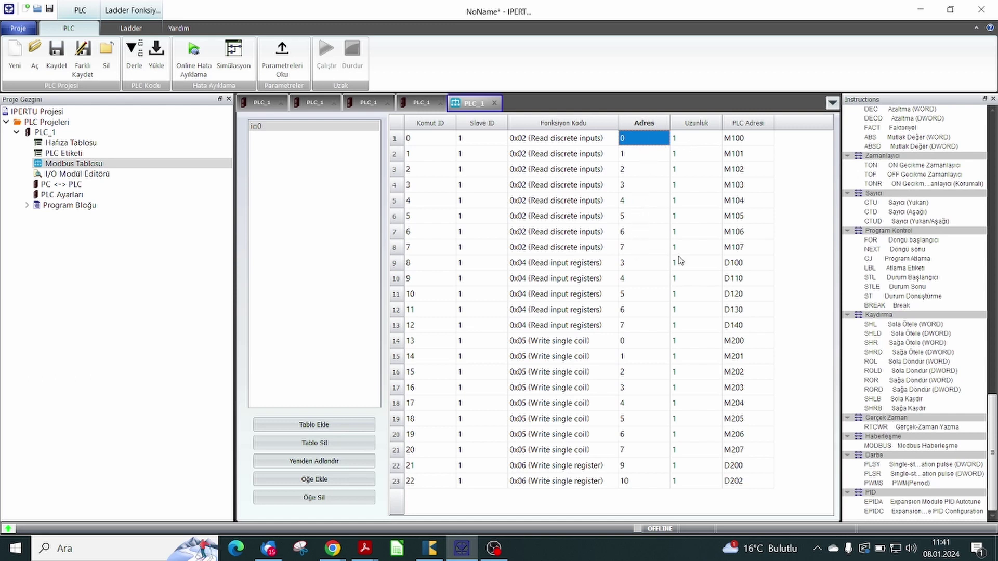
{"action": "left_click", "coordinate": [739, 139]}
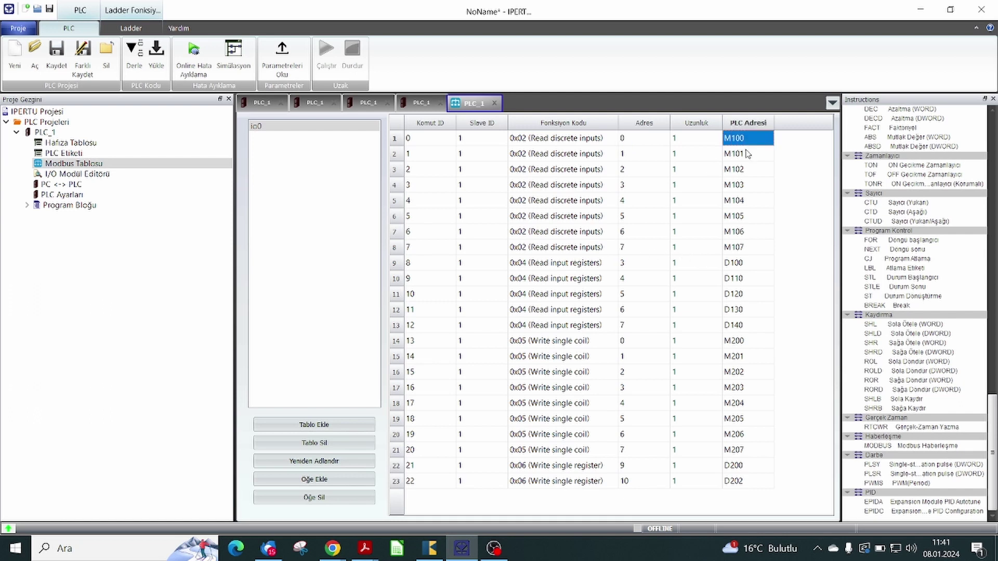
{"action": "left_click", "coordinate": [633, 142]}
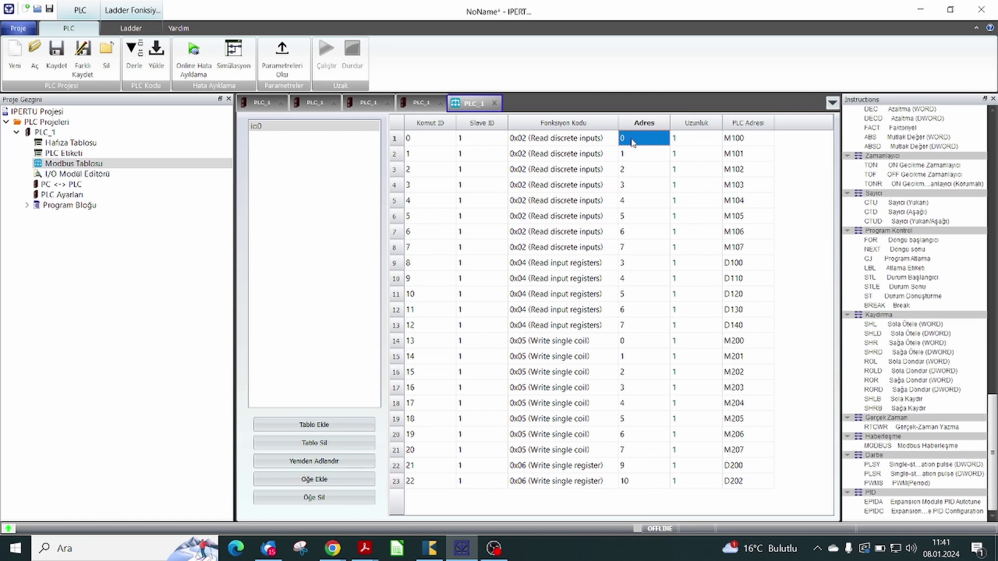
{"action": "left_click", "coordinate": [742, 141]}
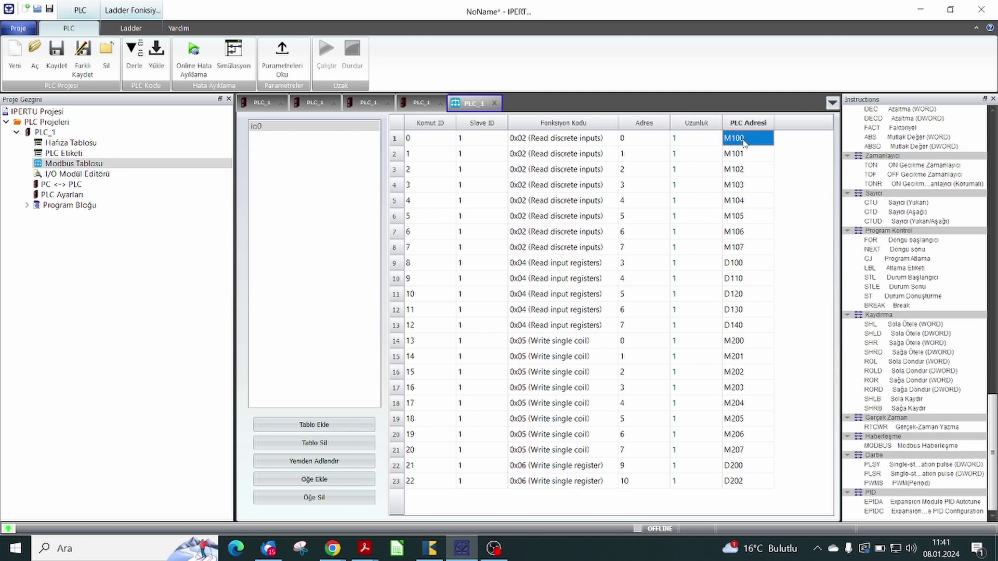
{"action": "left_click", "coordinate": [728, 156]}
{"action": "left_click", "coordinate": [738, 141]}
{"action": "left_click_drag", "start_coordinate": [738, 150], "coordinate": [734, 250]}
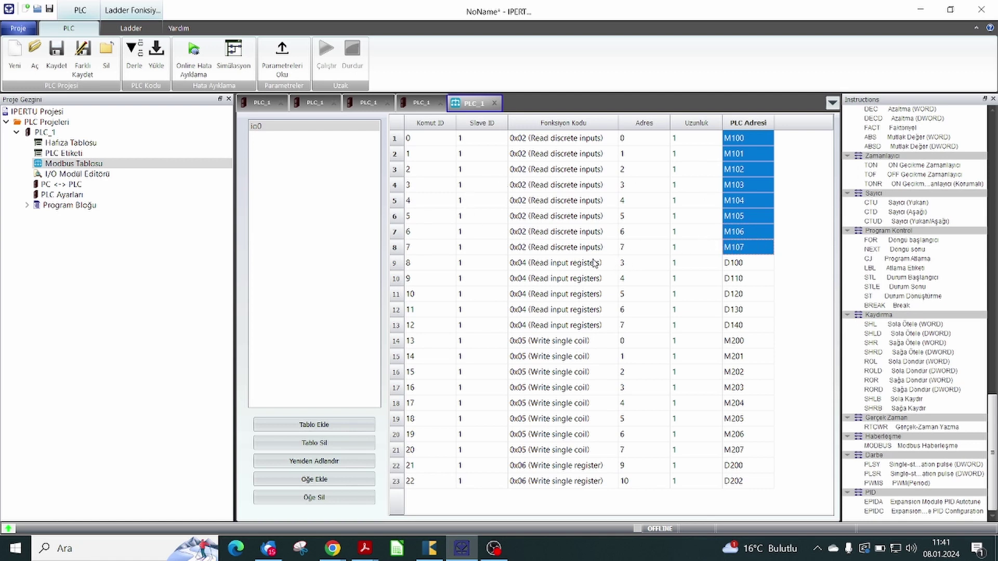
- Select the 0x05 (Write single coil) commands and compare them with the Dijital Çıkış addresses in the PROOP-IO manual
{"action": "left_click", "coordinate": [562, 341]}
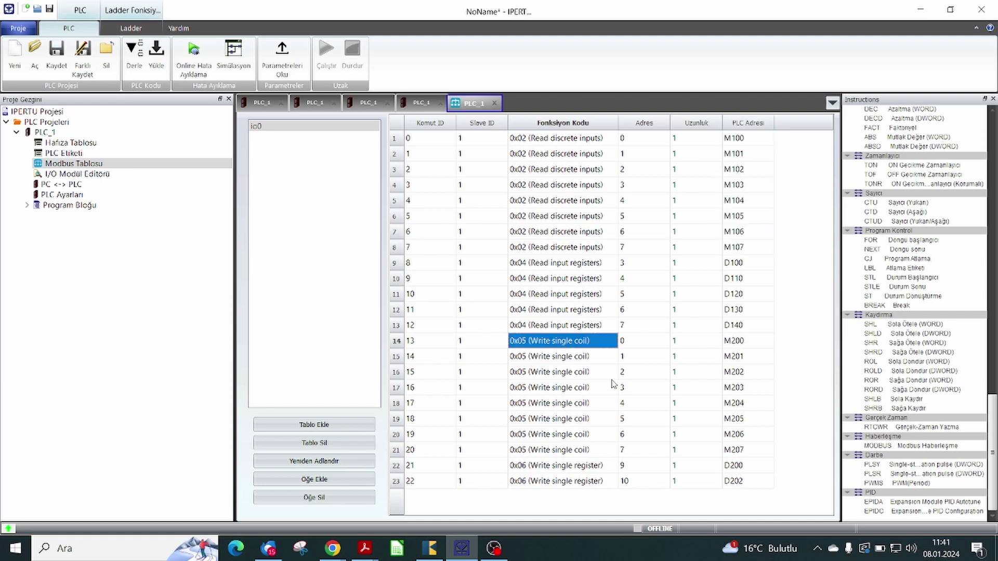
{"action": "left_click", "coordinate": [562, 360]}
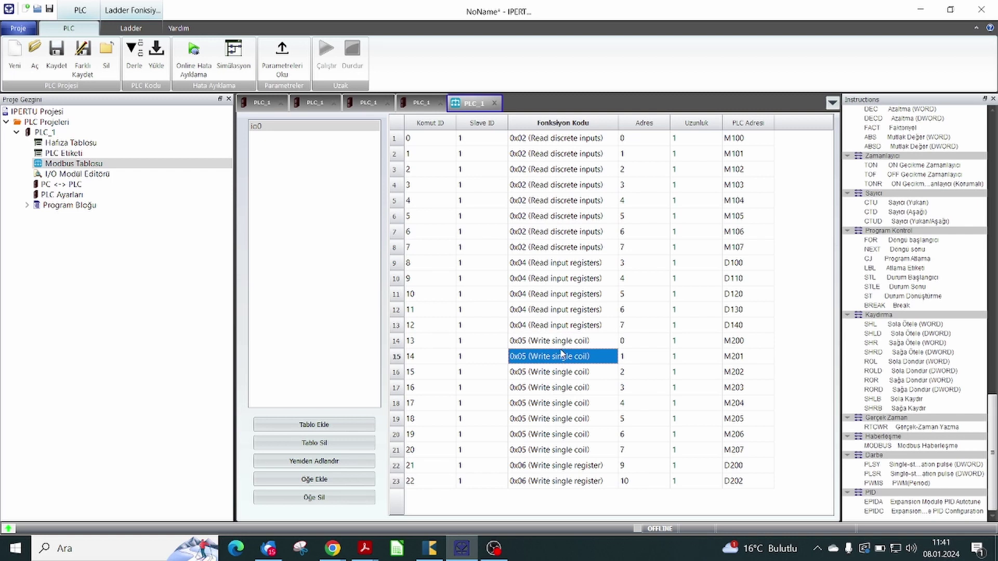
{"action": "left_click_drag", "start_coordinate": [562, 341], "coordinate": [563, 452]}
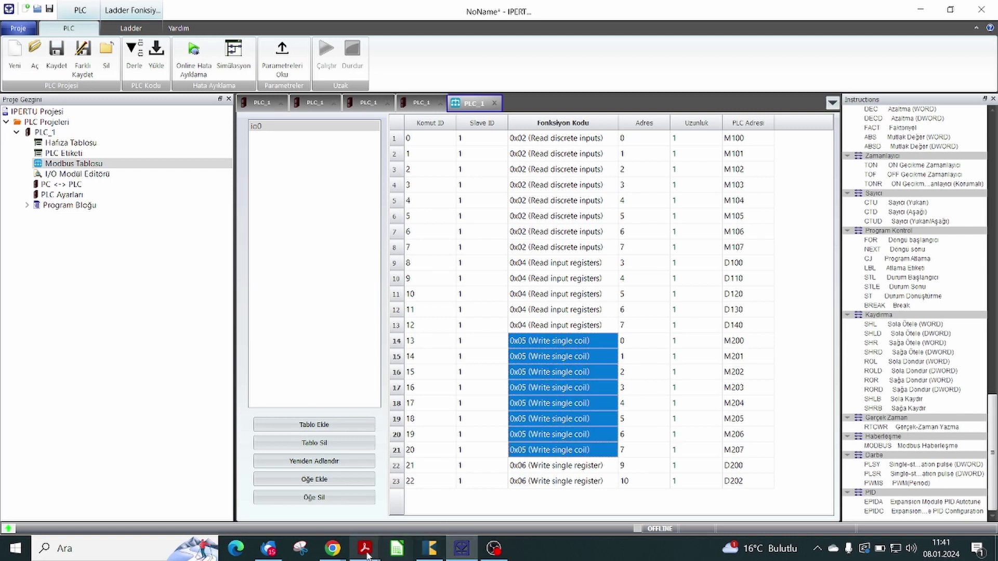
{"action": "mouse_move", "coordinate": [365, 547]}
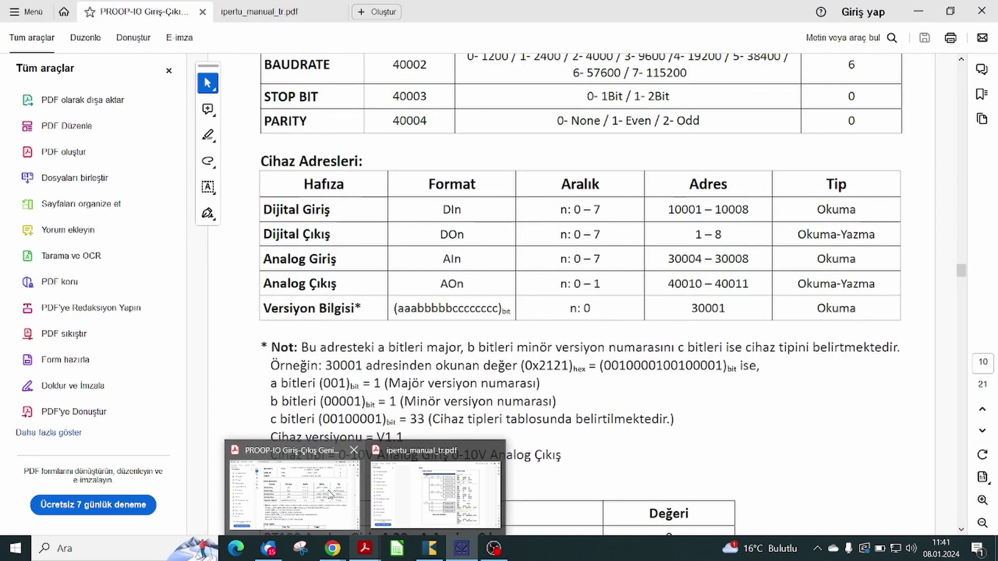
{"action": "left_click", "coordinate": [294, 493]}
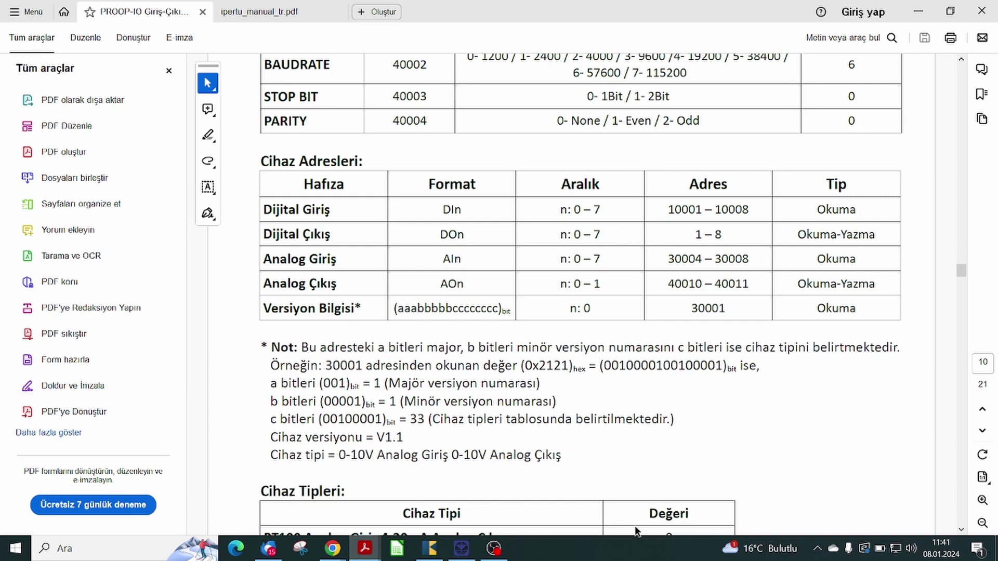
- Return to the IPERTU Modbus table and examine the 0x04 (Read input registers) and 0x06 (Write single register) commands
{"action": "left_click", "coordinate": [474, 532]}
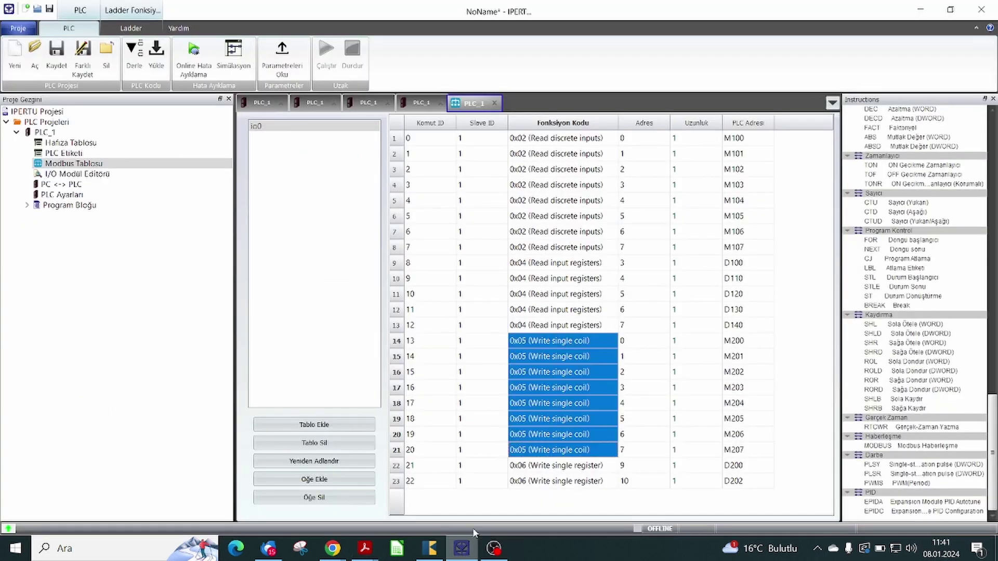
{"action": "left_click", "coordinate": [621, 294]}
{"action": "left_click", "coordinate": [583, 324]}
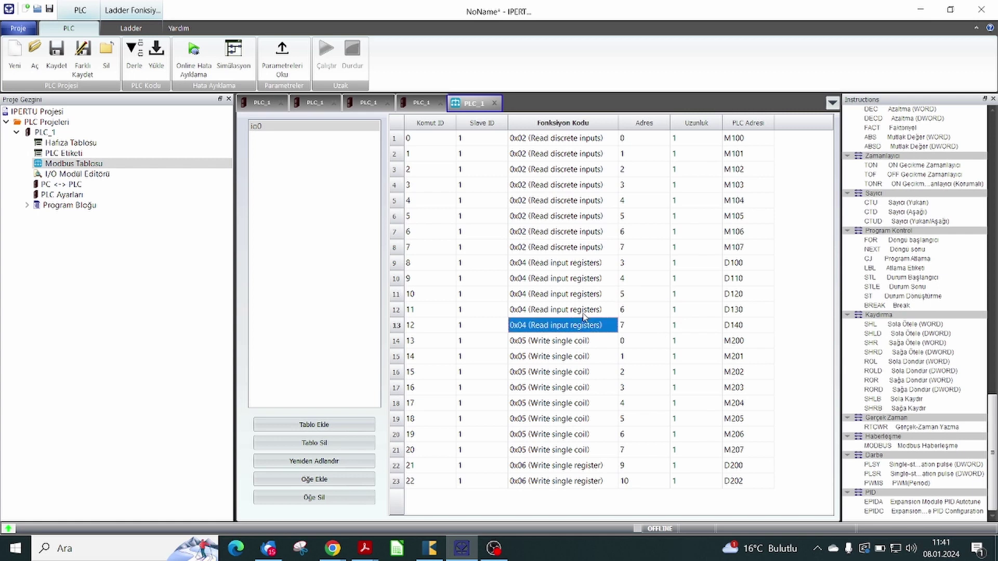
{"action": "left_click_drag", "start_coordinate": [609, 268], "coordinate": [611, 325]}
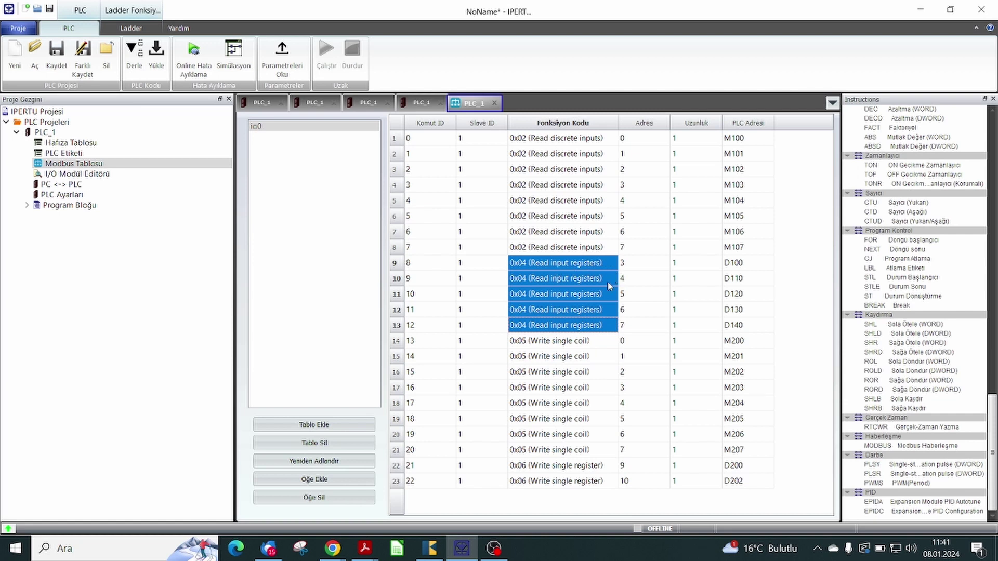
{"action": "left_click", "coordinate": [591, 467]}
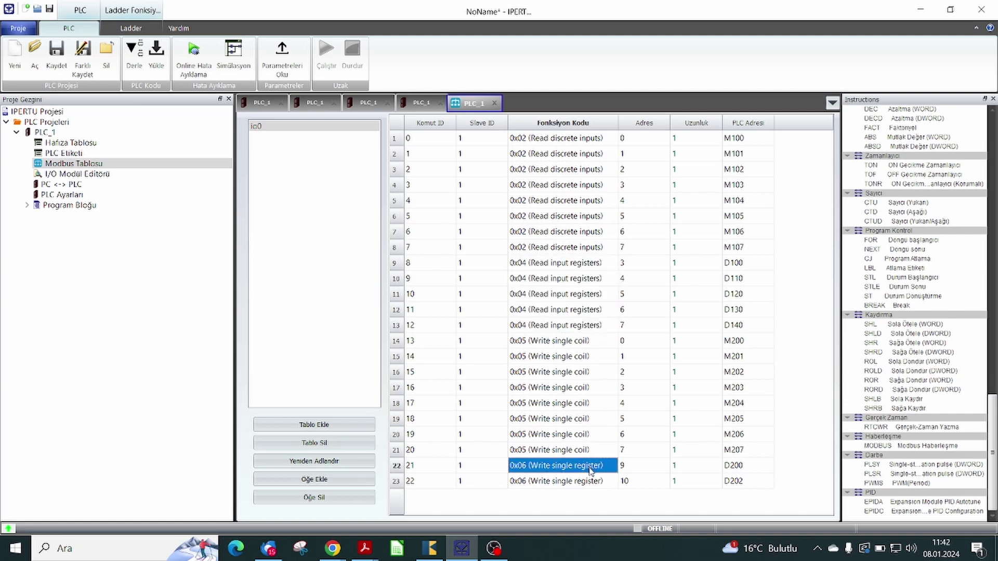
- Examine the 0x06 (Write single register) commands and the PLC addresses that the read commands map to in the Modbus table
{"action": "left_click_drag", "start_coordinate": [591, 470], "coordinate": [594, 484]}
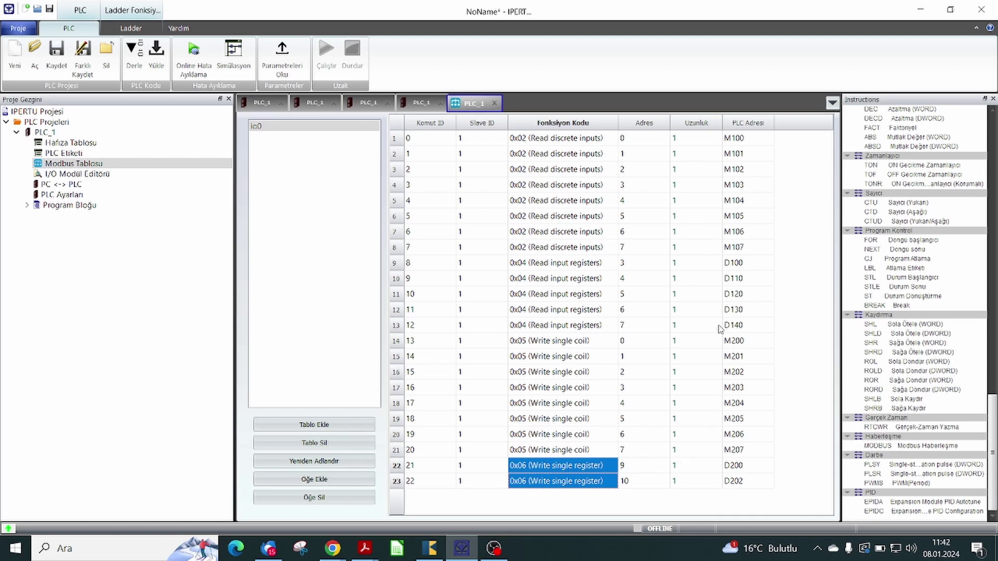
{"action": "left_click_drag", "start_coordinate": [738, 138], "coordinate": [733, 327]}
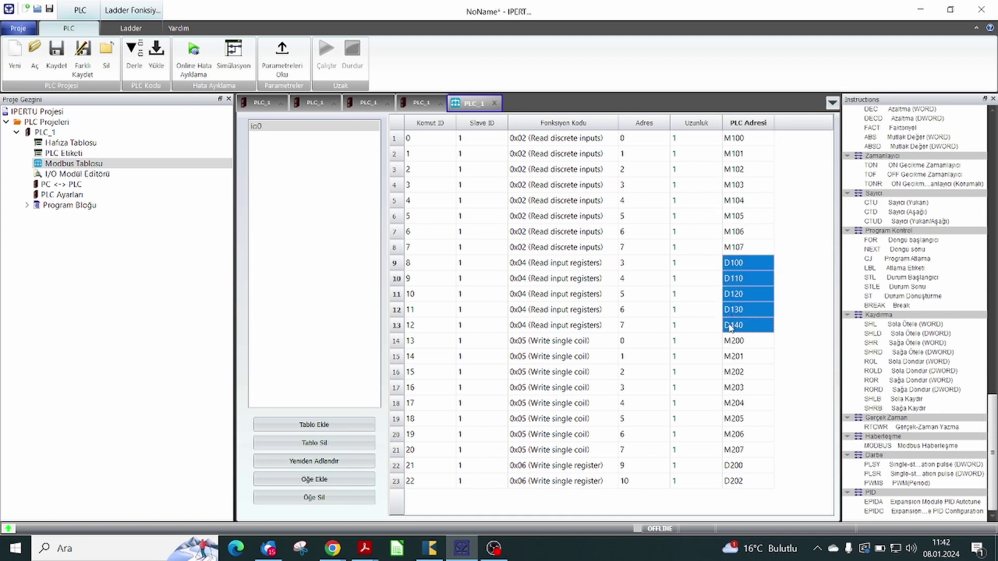
- Open the PLC Etiketi table and check the labels assigned to the M100 to M107 digital input addresses
{"action": "double_click", "coordinate": [83, 156]}
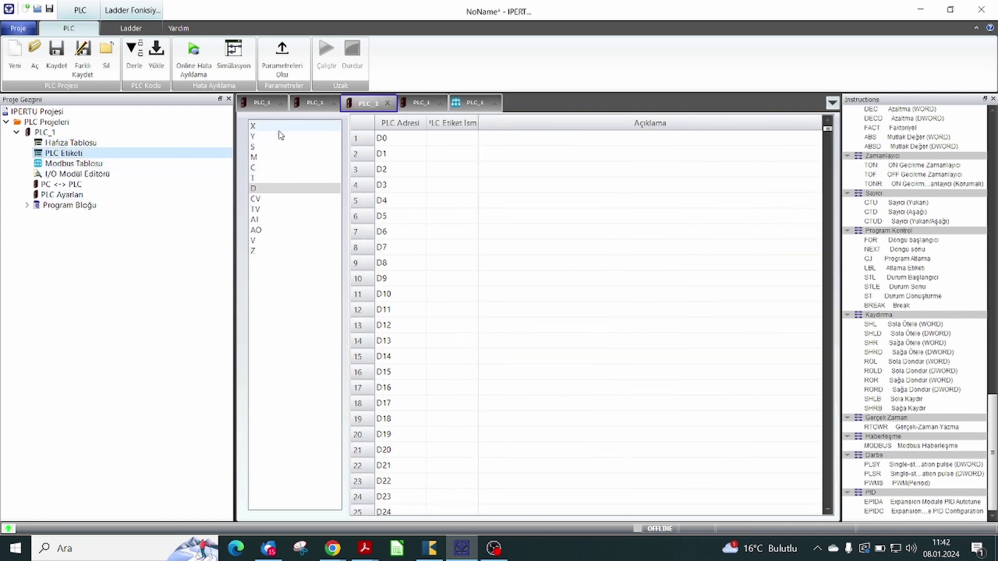
{"action": "left_click", "coordinate": [285, 159]}
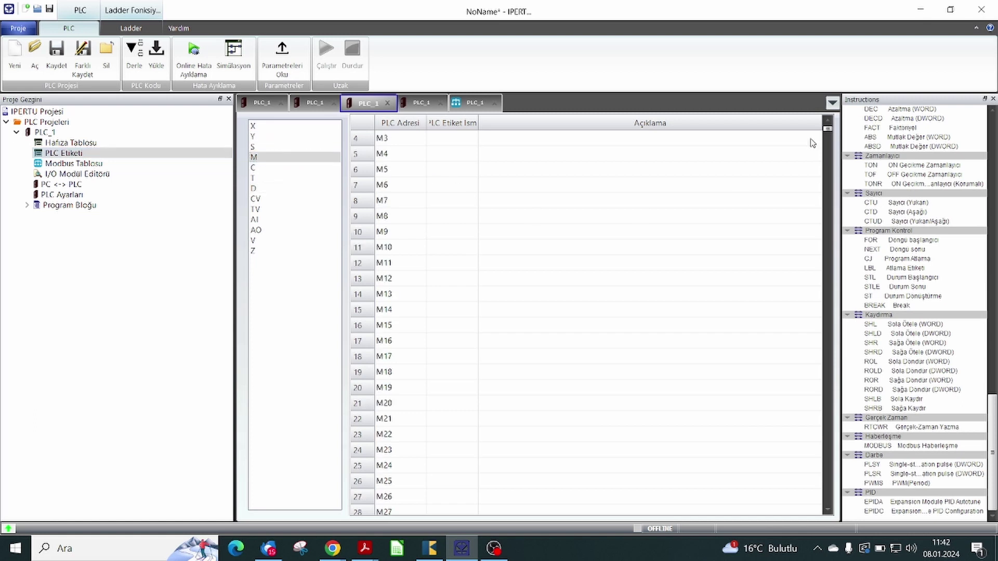
{"action": "mouse_move", "coordinate": [828, 134]}
{"action": "left_mouse_down"}
{"action": "mouse_move", "coordinate": [815, 163]}
{"action": "mouse_move", "coordinate": [811, 139]}
{"action": "left_mouse_up"}
{"action": "scroll", "coordinate": [519, 245], "scroll_direction": "up", "scroll_amount": 7}
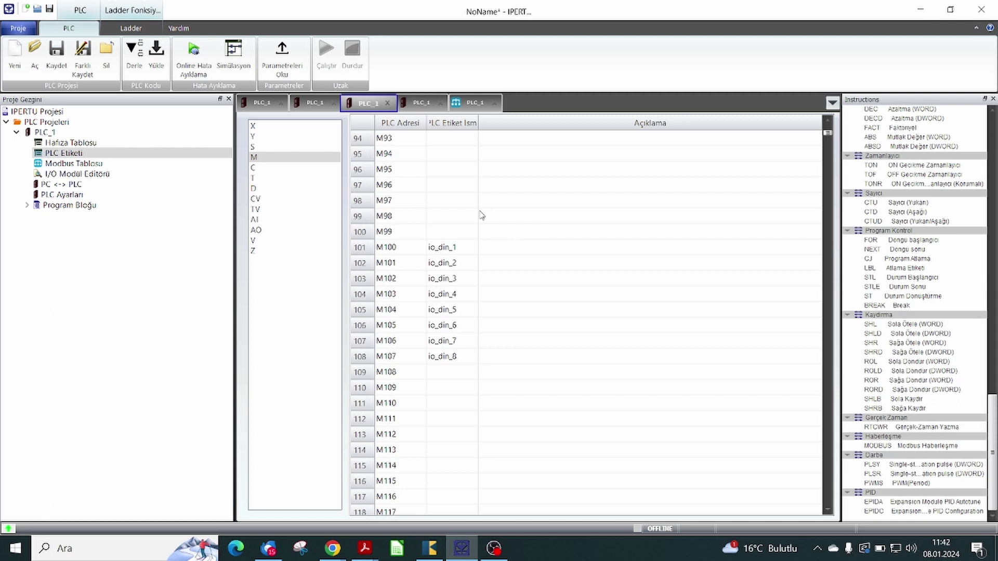
{"action": "left_click", "coordinate": [457, 251]}
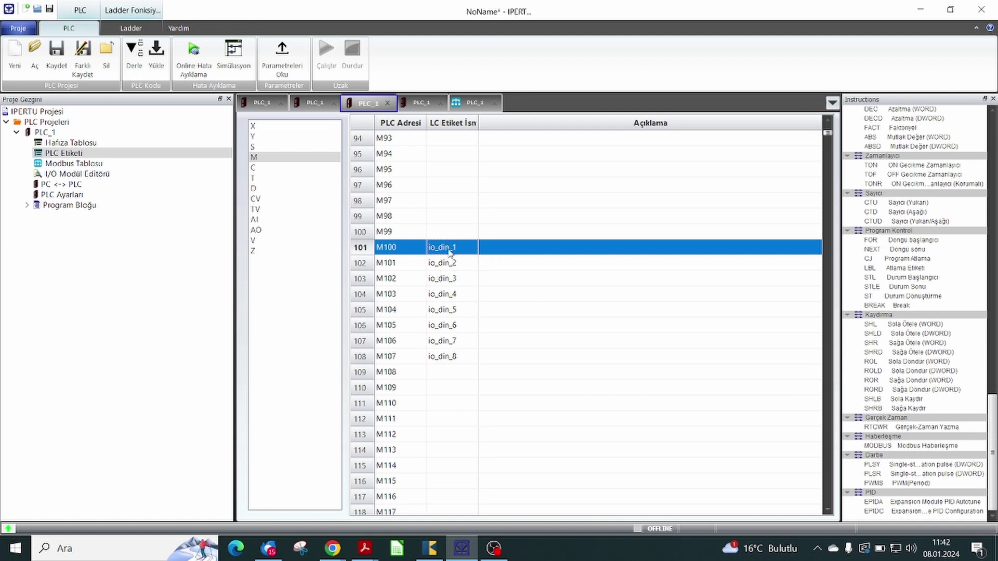
{"action": "left_click", "coordinate": [452, 298]}
{"action": "left_click_drag", "start_coordinate": [452, 307], "coordinate": [455, 219]}
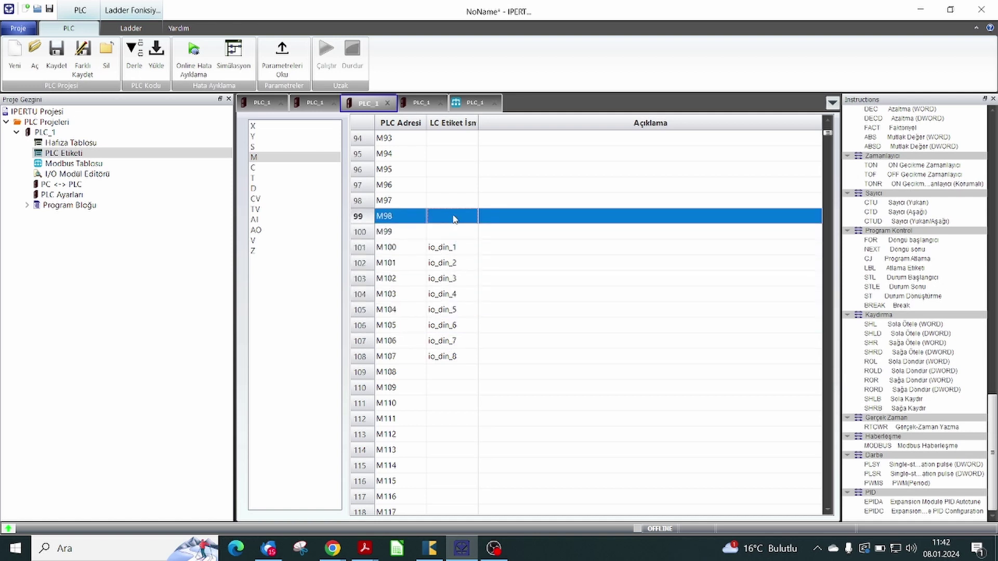
- Check the labels assigned to the M200 to M207 digital output addresses in the PLC Etiketi table
{"action": "scroll", "coordinate": [790, 198], "scroll_direction": "down", "scroll_amount": 20}
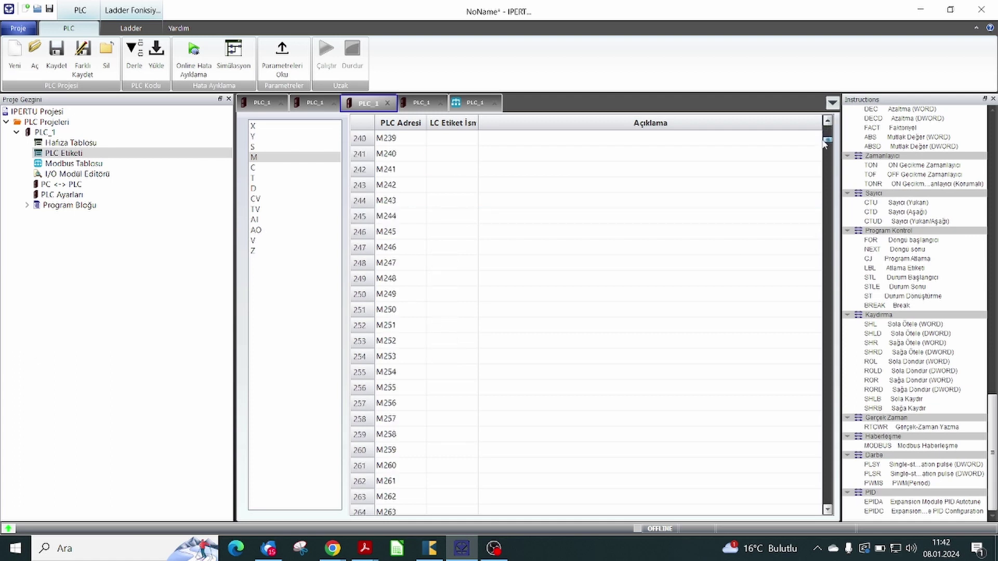
{"action": "scroll", "coordinate": [525, 265], "scroll_direction": "up", "scroll_amount": 19}
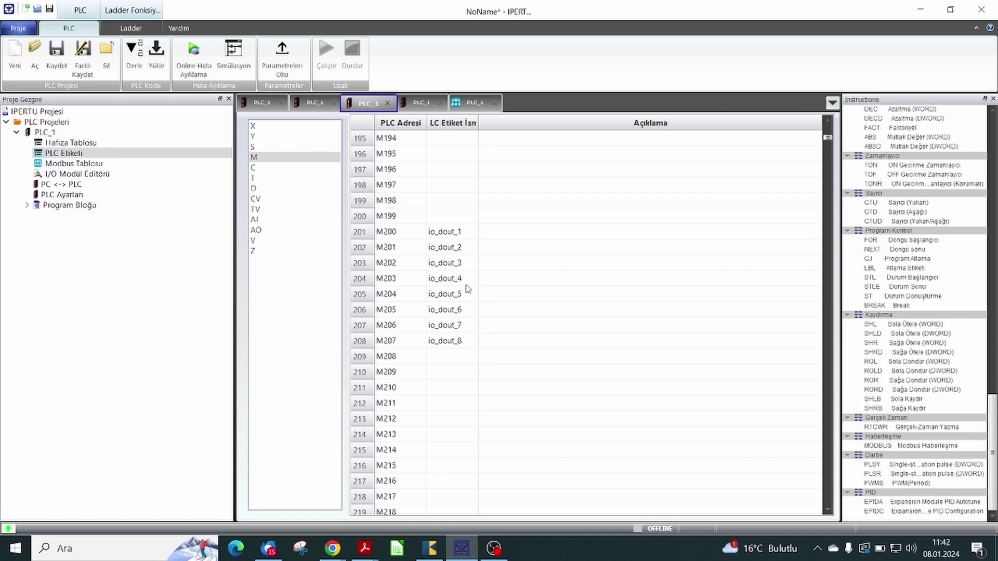
{"action": "left_click_drag", "start_coordinate": [456, 237], "coordinate": [482, 398]}
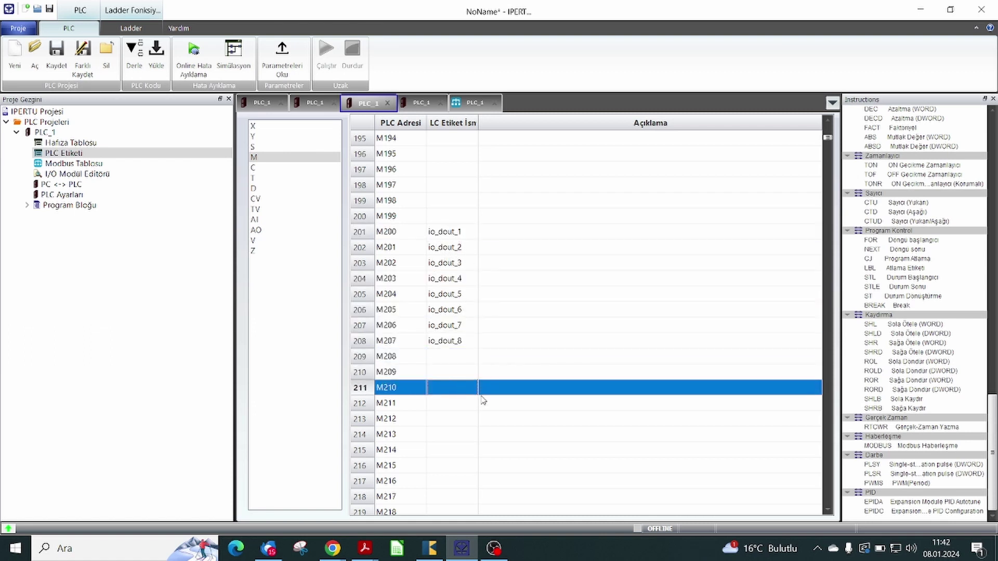
- Show the D register labels and check the analog output names from D200 and the analog input names at D100 to D140
{"action": "left_click", "coordinate": [275, 189]}
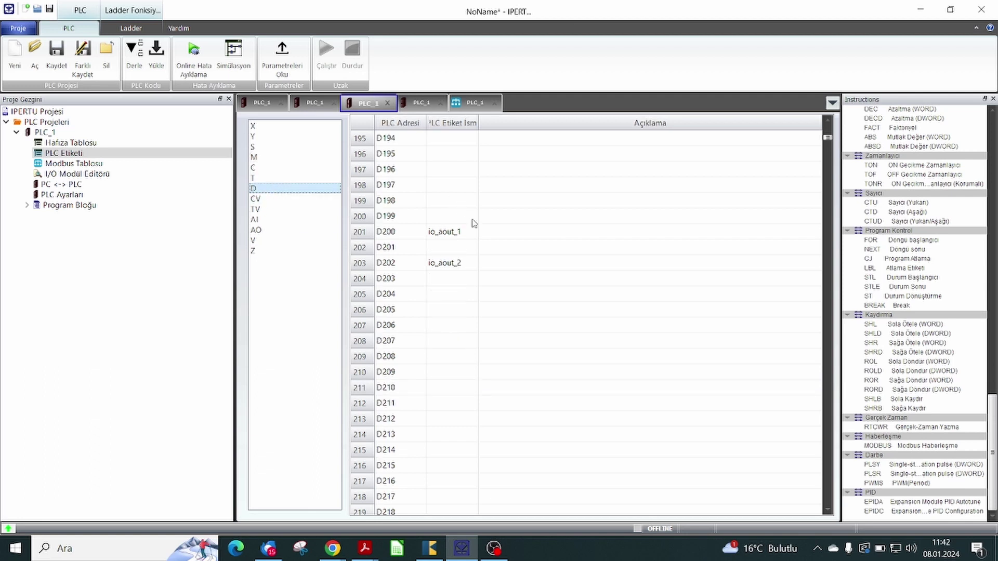
{"action": "scroll", "coordinate": [475, 234], "scroll_direction": "up", "scroll_amount": 1}
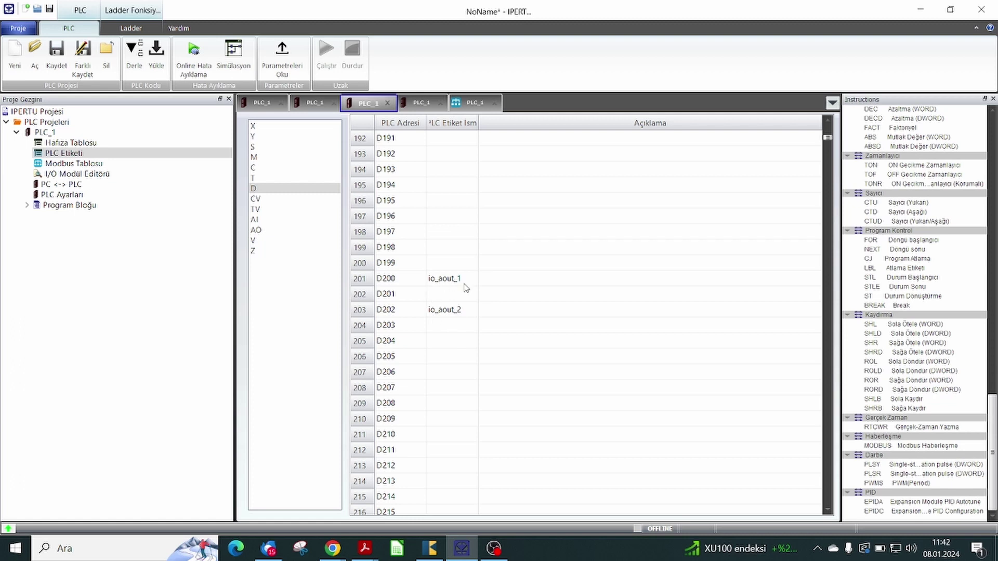
{"action": "scroll", "coordinate": [423, 278], "scroll_direction": "up", "scroll_amount": 20}
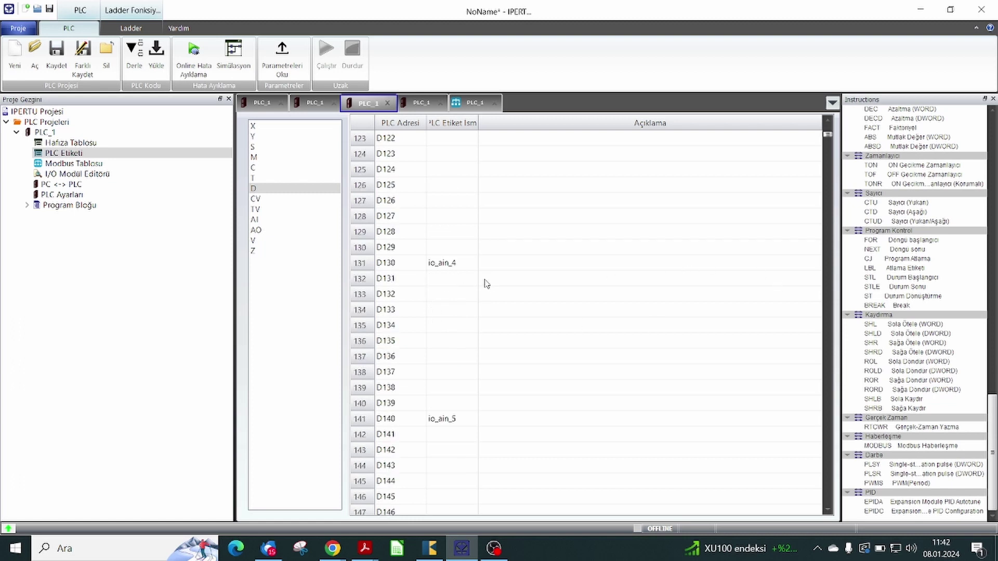
{"action": "scroll", "coordinate": [454, 288], "scroll_direction": "up", "scroll_amount": 9}
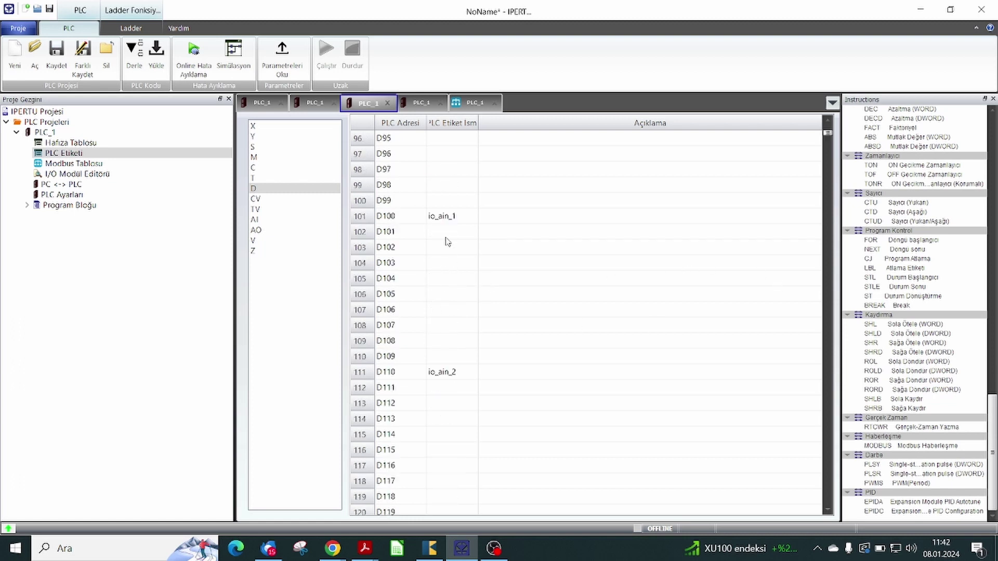
{"action": "scroll", "coordinate": [433, 312], "scroll_direction": "down", "scroll_amount": 8}
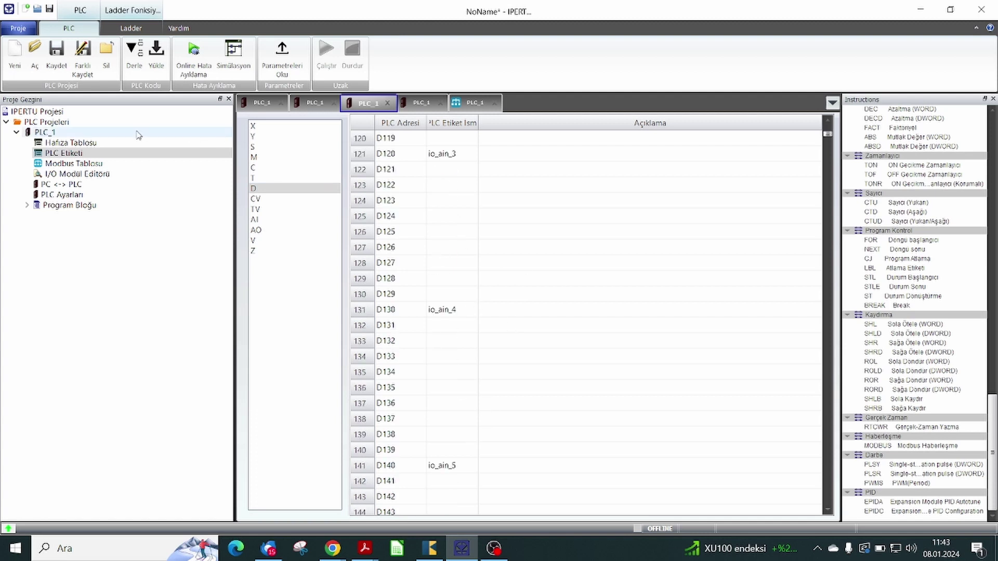
- Open the PLC_1 ladder program and examine the comparison contact and MOV command in Network 0 and the rungs of Network 1
{"action": "double_click", "coordinate": [107, 135]}
{"action": "scroll", "coordinate": [631, 287], "scroll_direction": "up", "scroll_amount": 2}
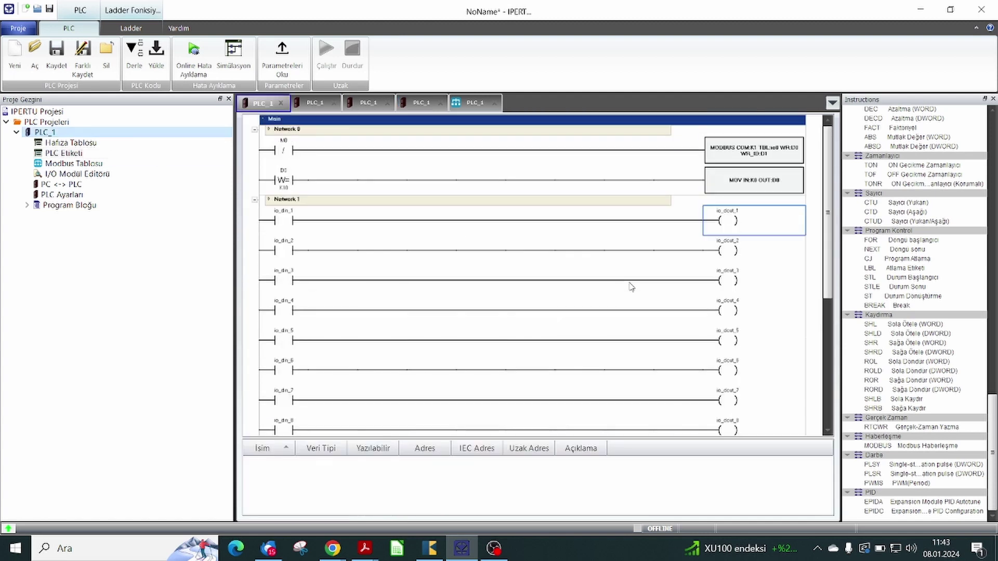
{"action": "scroll", "coordinate": [283, 229], "scroll_direction": "down", "scroll_amount": 2}
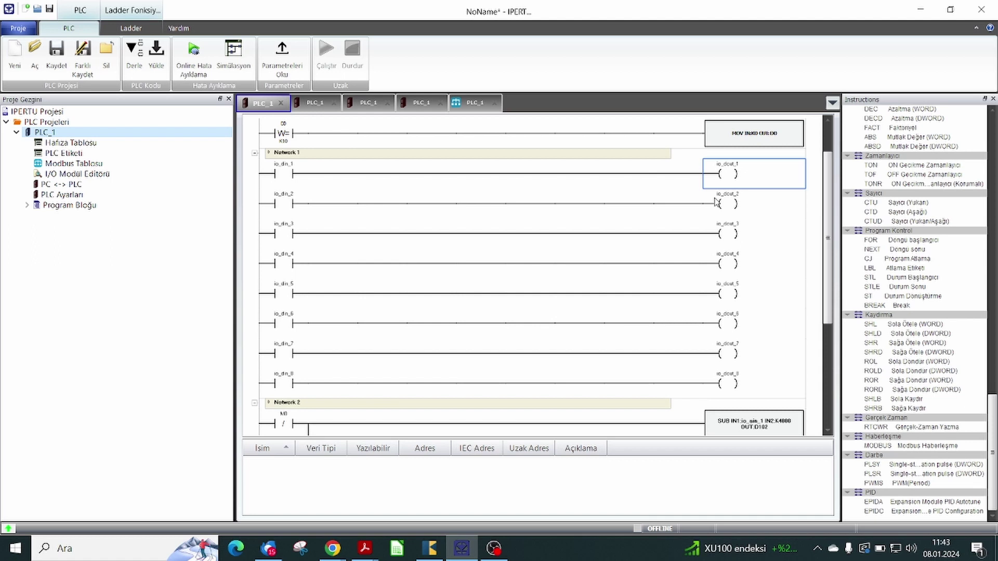
{"action": "scroll", "coordinate": [699, 245], "scroll_direction": "up", "scroll_amount": 2}
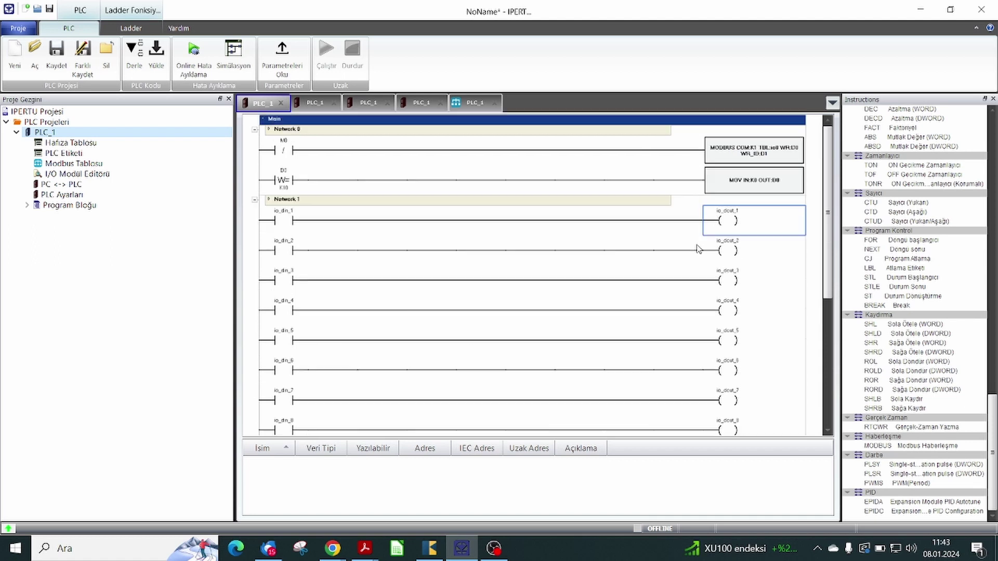
{"action": "left_click", "coordinate": [747, 190]}
{"action": "left_click", "coordinate": [280, 182]}
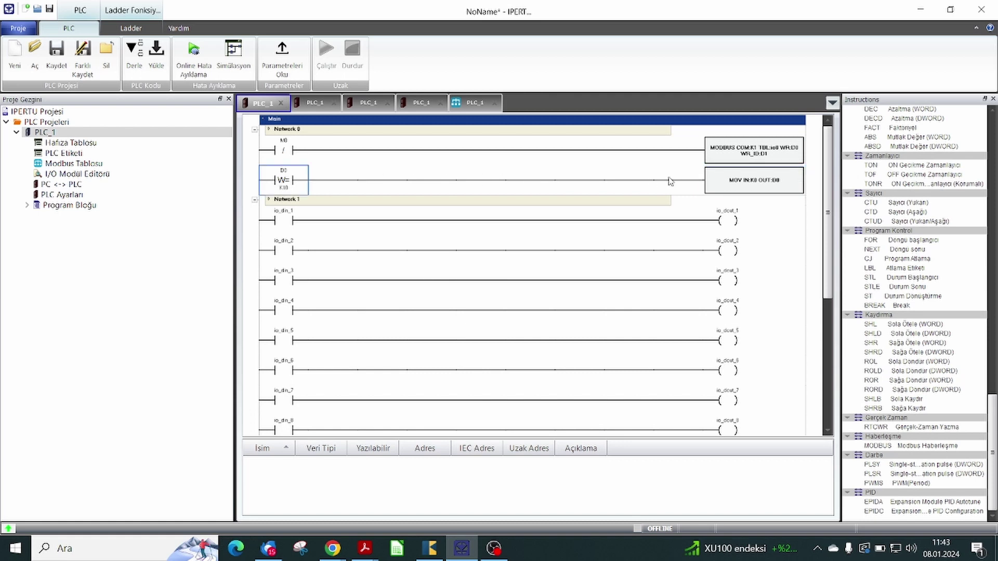
{"action": "left_click", "coordinate": [775, 176]}
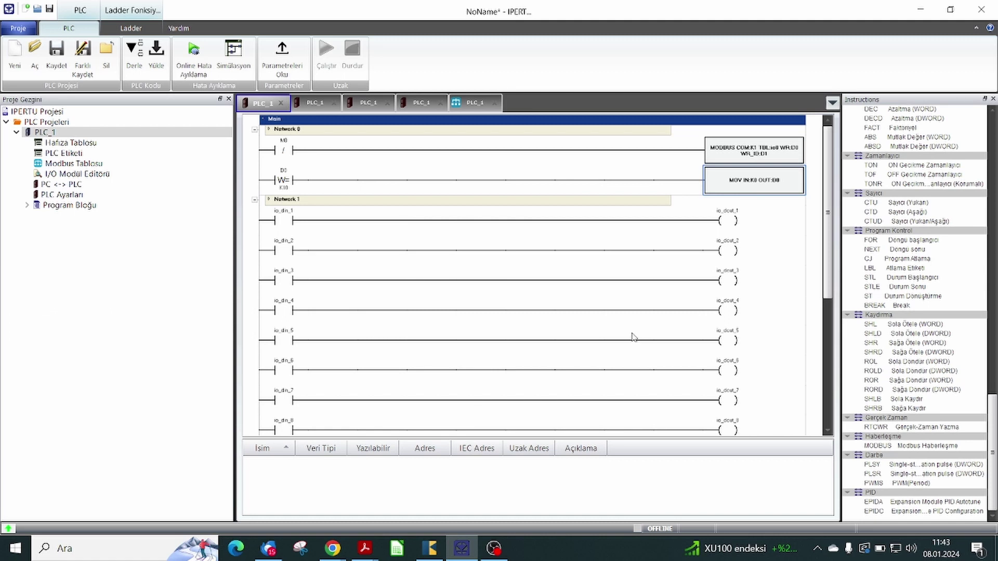
- Review the Network 2 rungs that scale io_ain_1 with the SUB, WTOD, DTOF, DIVF, MULF and SUBF commands
{"action": "scroll", "coordinate": [633, 337], "scroll_direction": "down", "scroll_amount": 6}
{"action": "scroll", "coordinate": [629, 333], "scroll_direction": "down", "scroll_amount": 4}
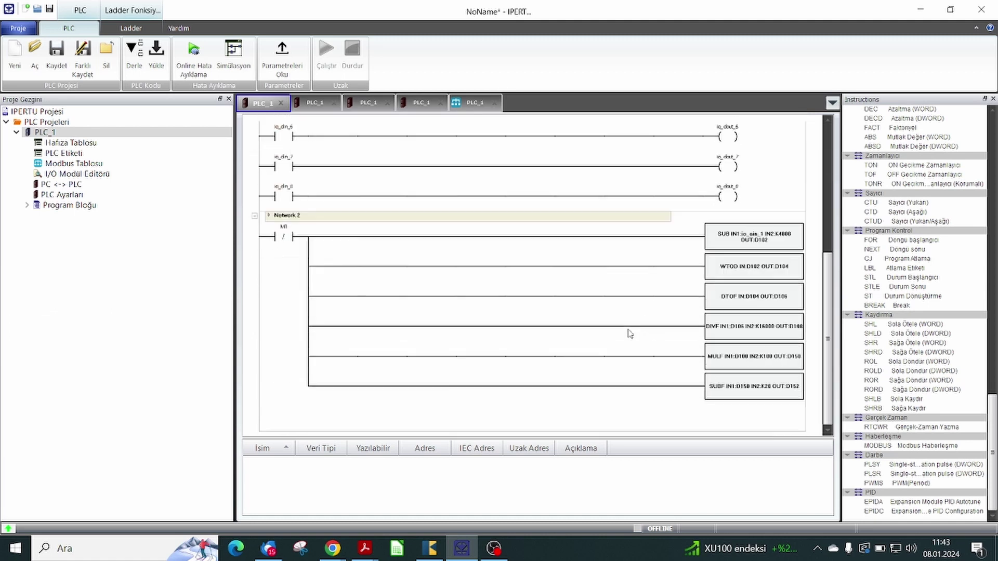
{"action": "mouse_move", "coordinate": [494, 555]}
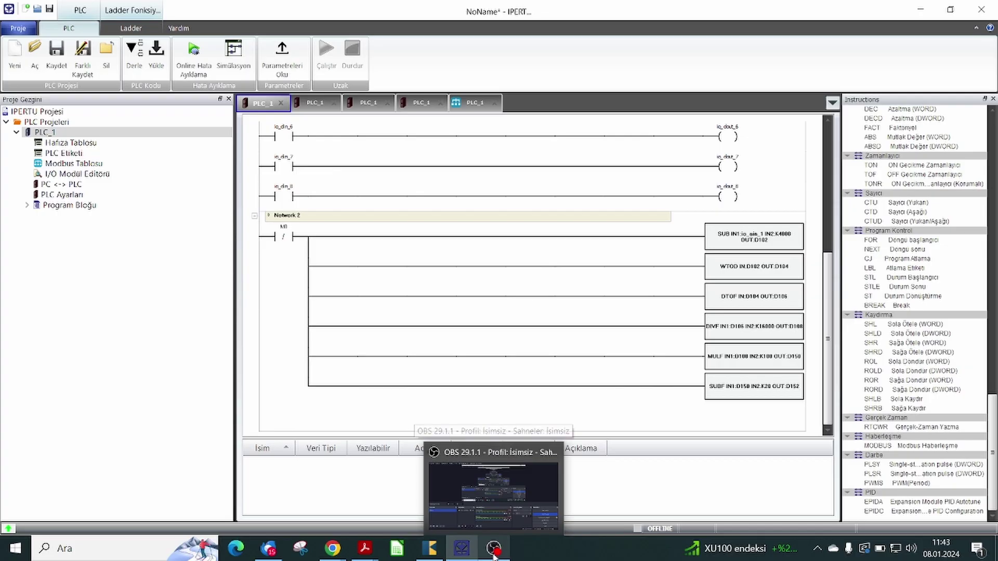